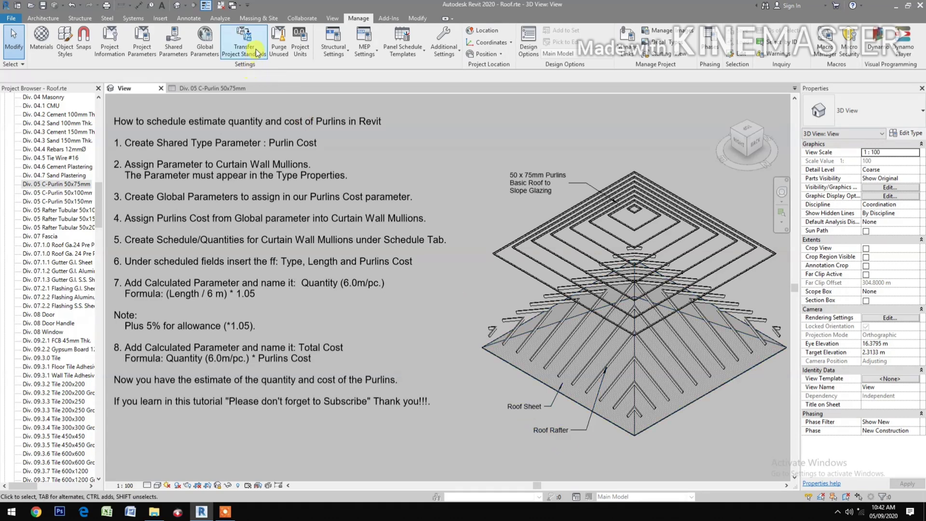
# Step: Create a new Currency-type shared parameter named 'Purlins Cost' in the Tutorial group
pyautogui.click(185, 50)
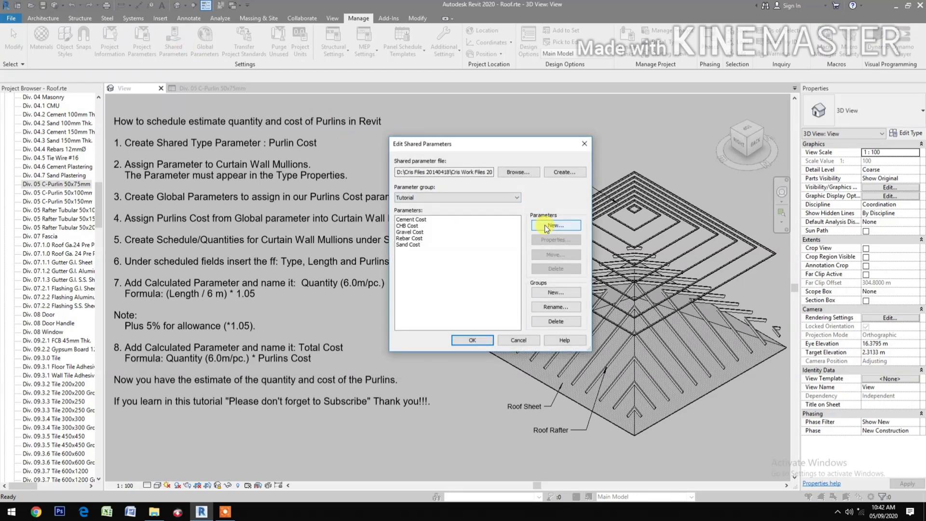
pyautogui.click(545, 225)
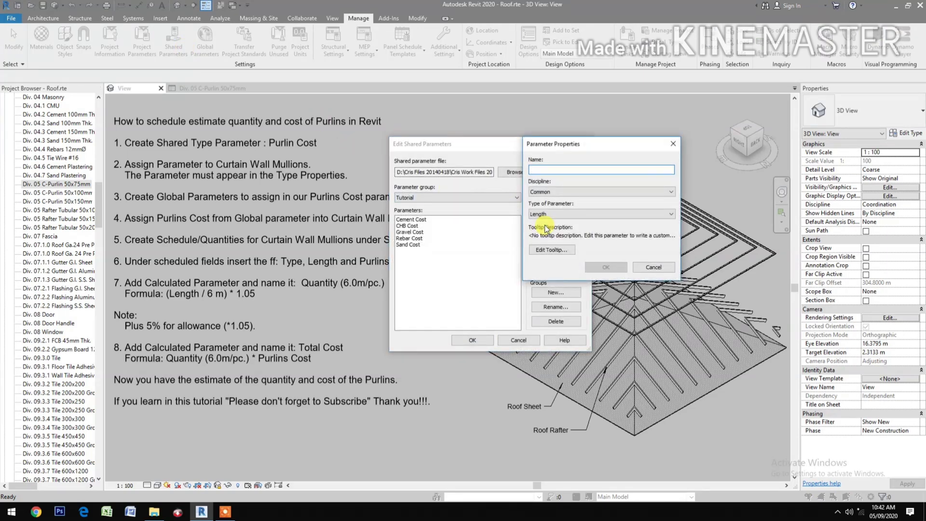
pyautogui.write('Purlins Cos')
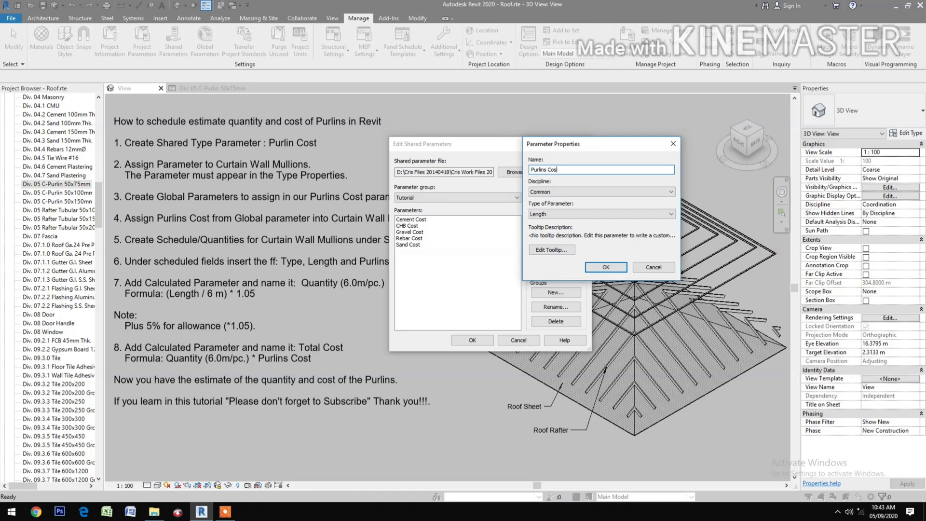
pyautogui.write('t')
pyautogui.click(620, 216)
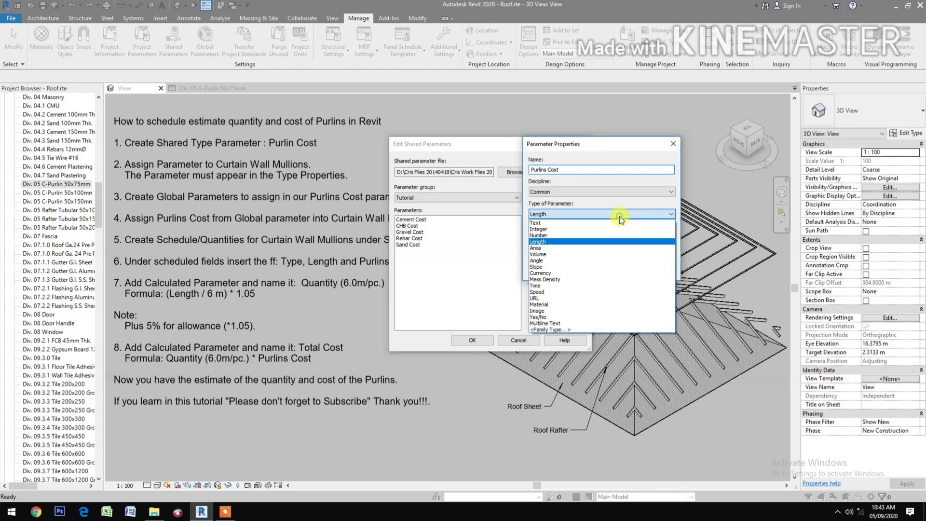
pyautogui.click(572, 273)
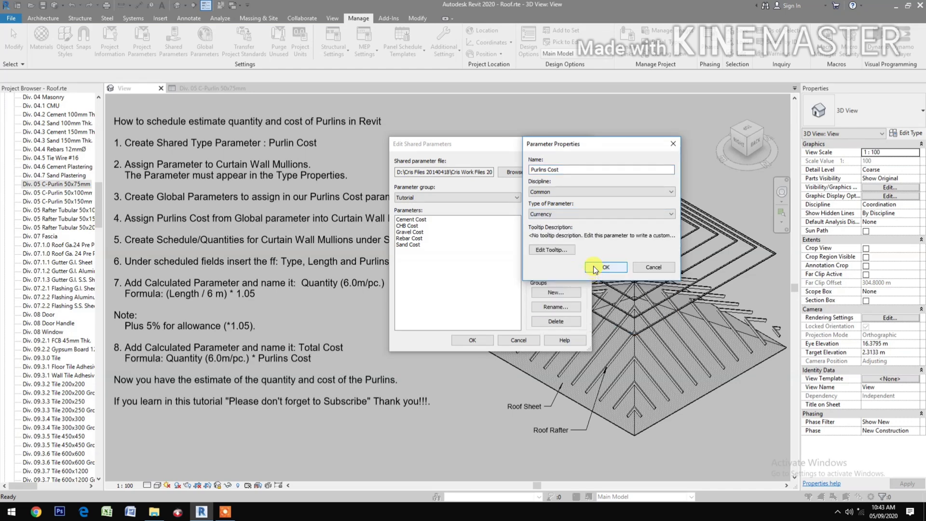
pyautogui.click(594, 266)
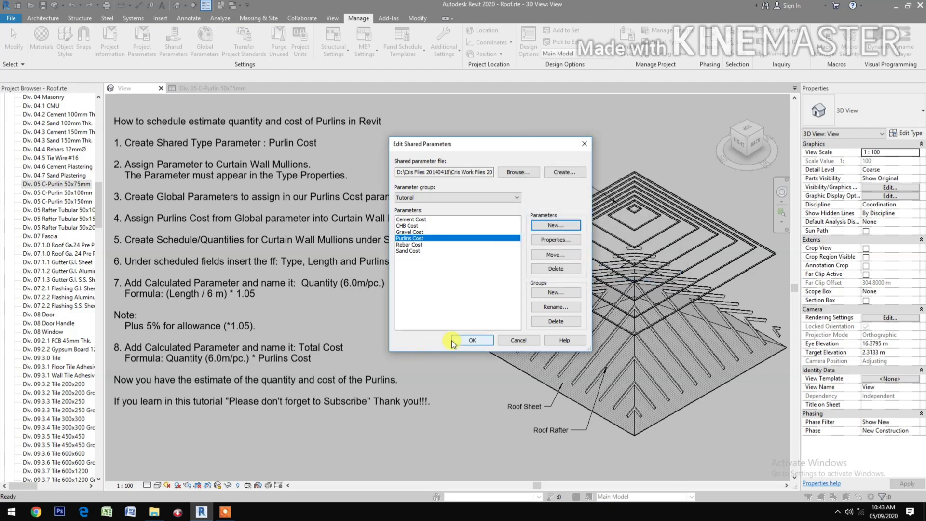
pyautogui.click(468, 341)
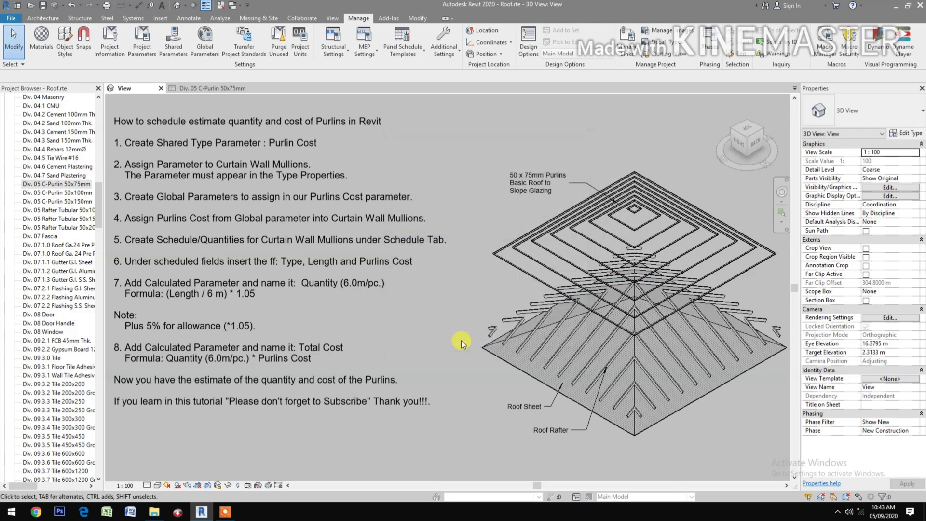
# Step: Add a new project parameter based on the shared parameter Purlins Cost
pyautogui.click(141, 53)
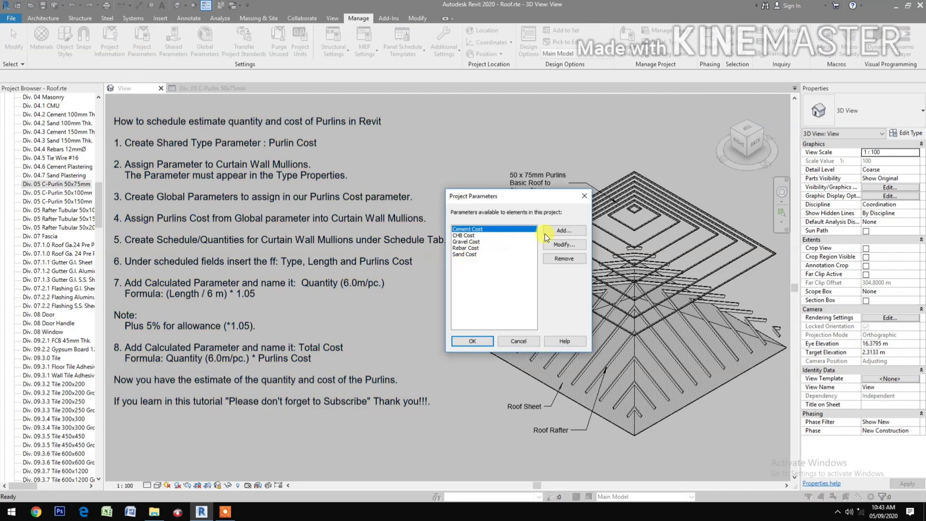
pyautogui.click(553, 232)
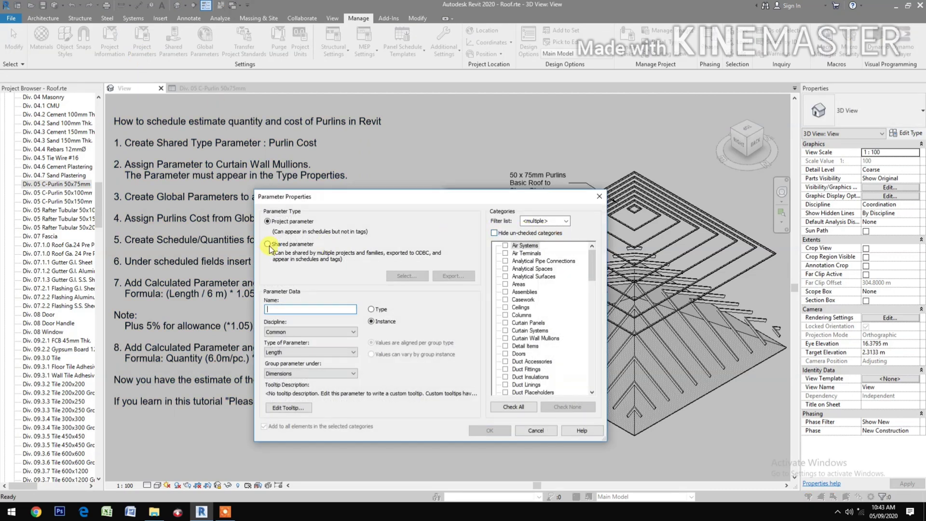
pyautogui.click(272, 245)
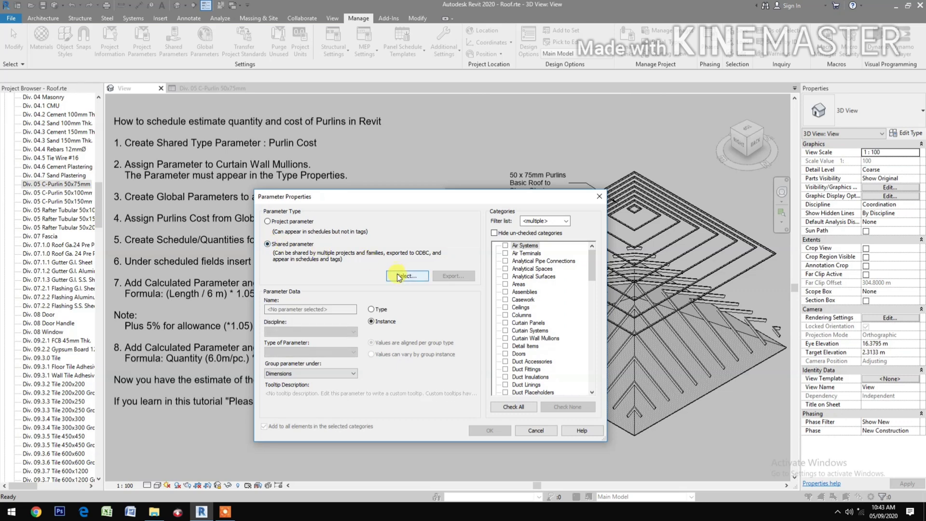
pyautogui.click(407, 276)
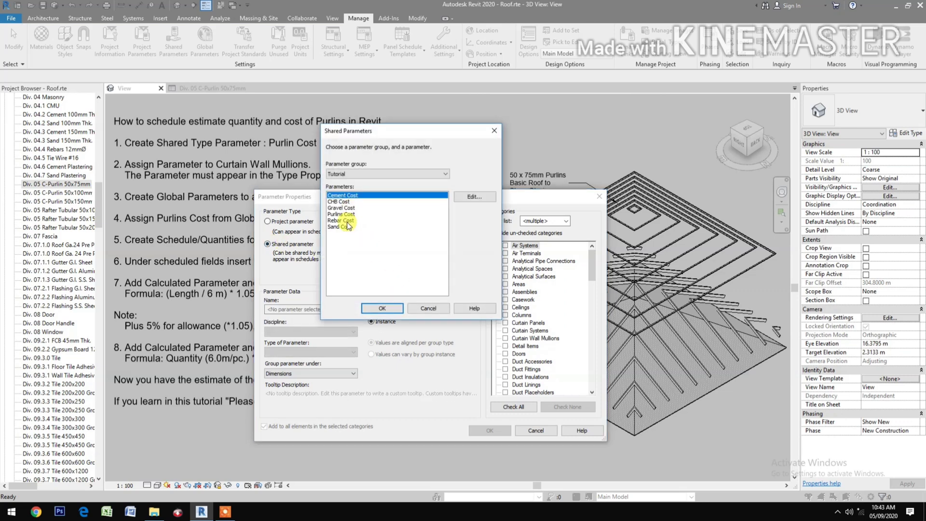
pyautogui.click(343, 214)
pyautogui.click(385, 306)
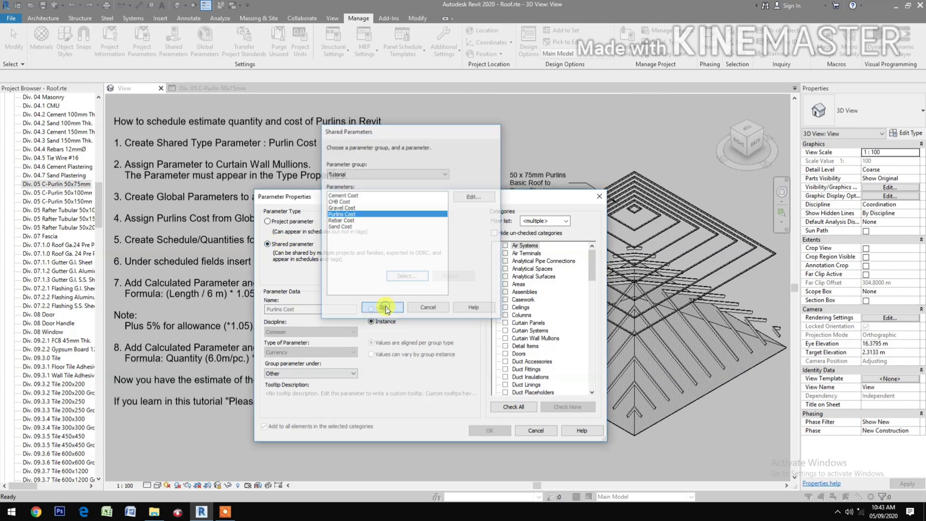
# Step: Make Purlins Cost a Type parameter under Identity Data for Curtain Wall Mullions
pyautogui.click(371, 309)
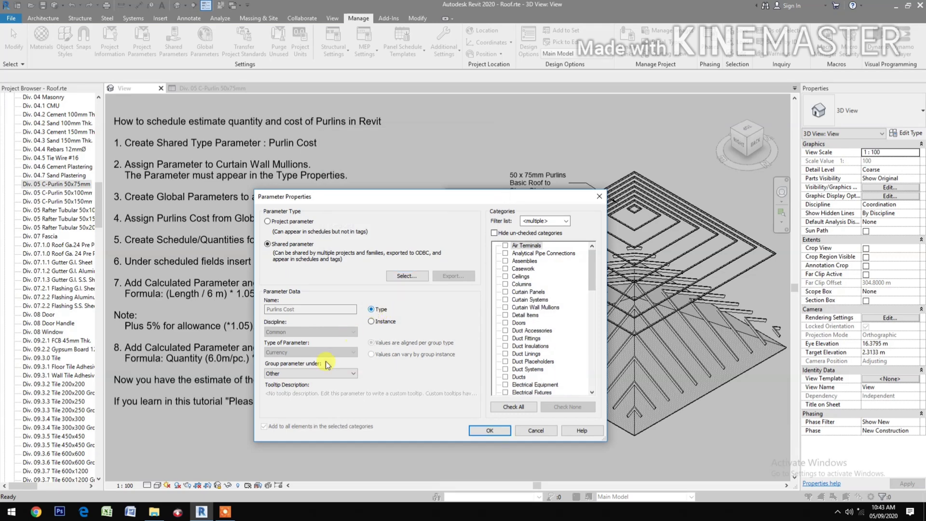
pyautogui.click(328, 374)
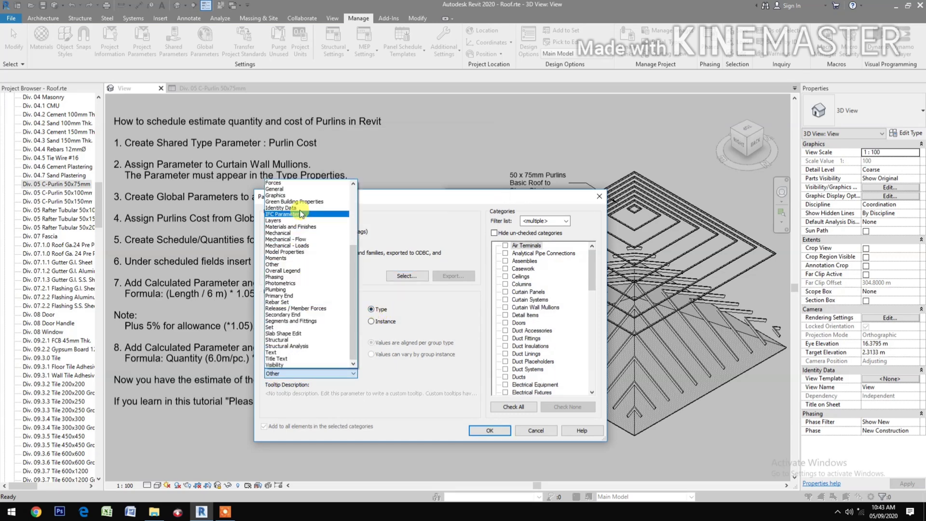
pyautogui.click(290, 208)
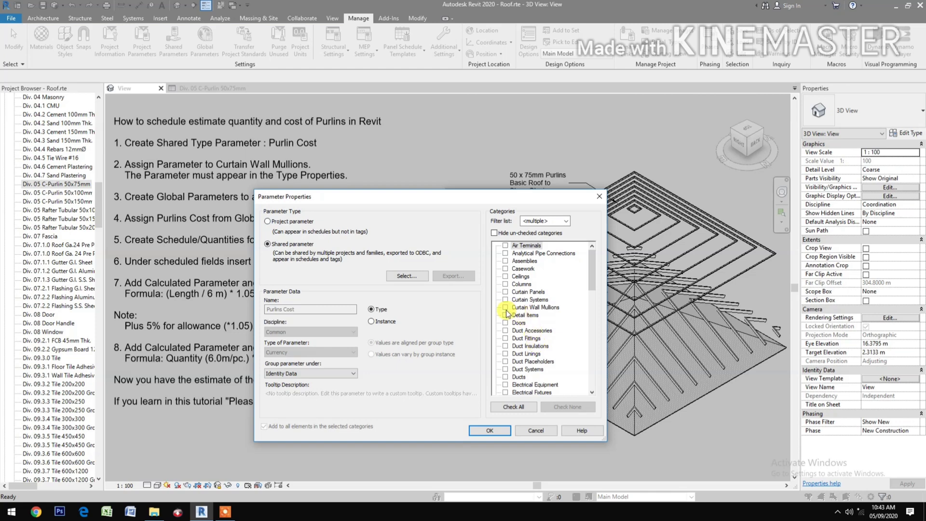
pyautogui.click(529, 308)
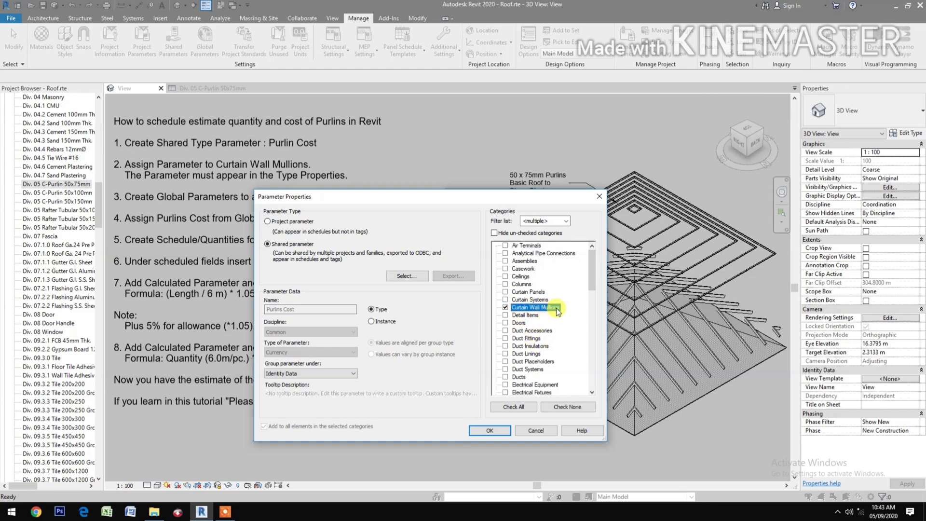
pyautogui.click(487, 430)
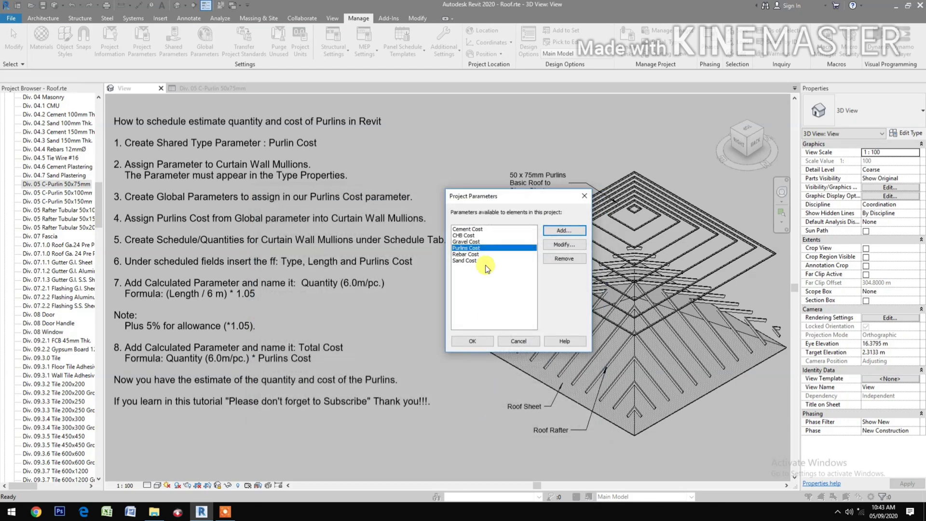
pyautogui.click(463, 341)
pyautogui.click(159, 215)
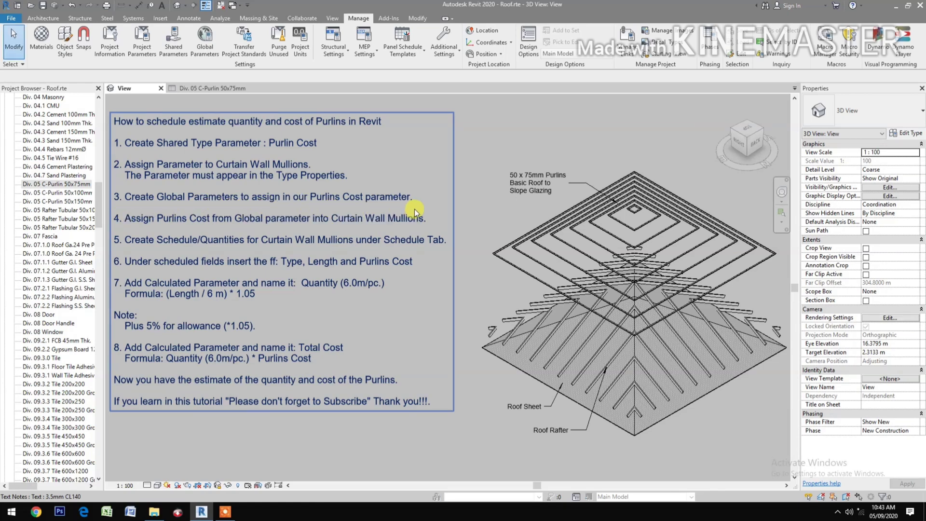
# Step: Create a Currency global parameter named Purlins Cost, grouped under Identity Data
pyautogui.click(476, 164)
pyautogui.click(203, 45)
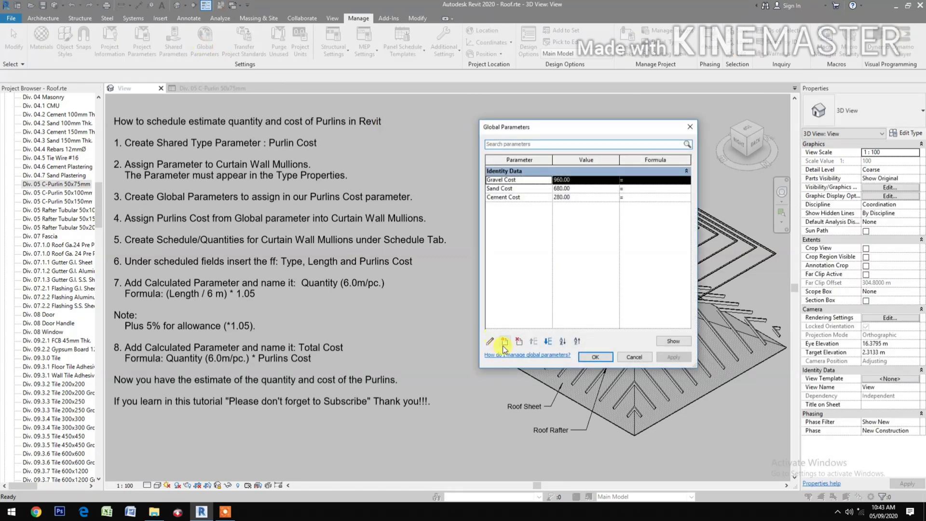
pyautogui.click(504, 343)
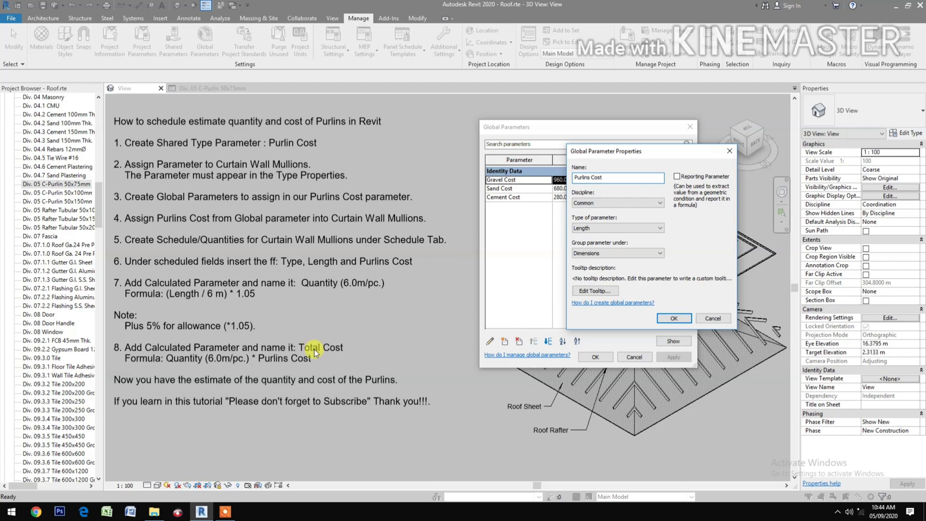
pyautogui.click(618, 225)
pyautogui.click(604, 286)
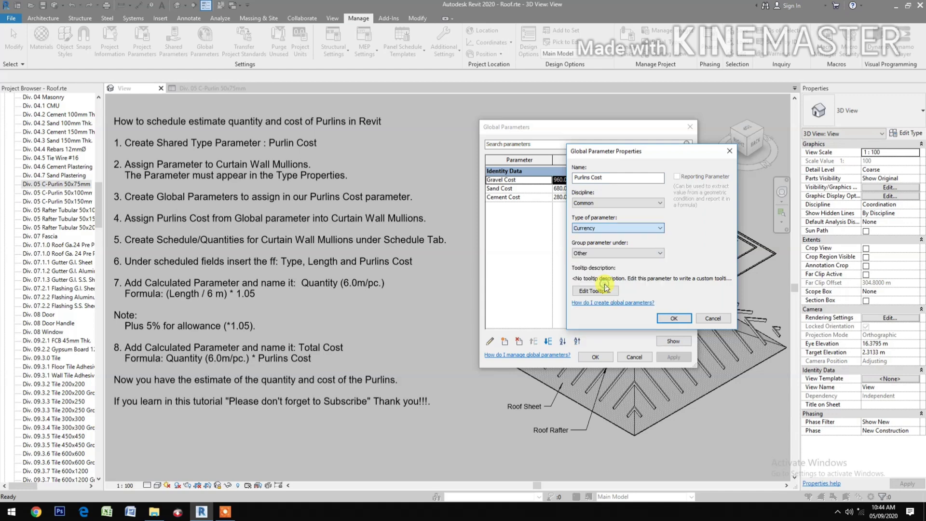
pyautogui.click(627, 253)
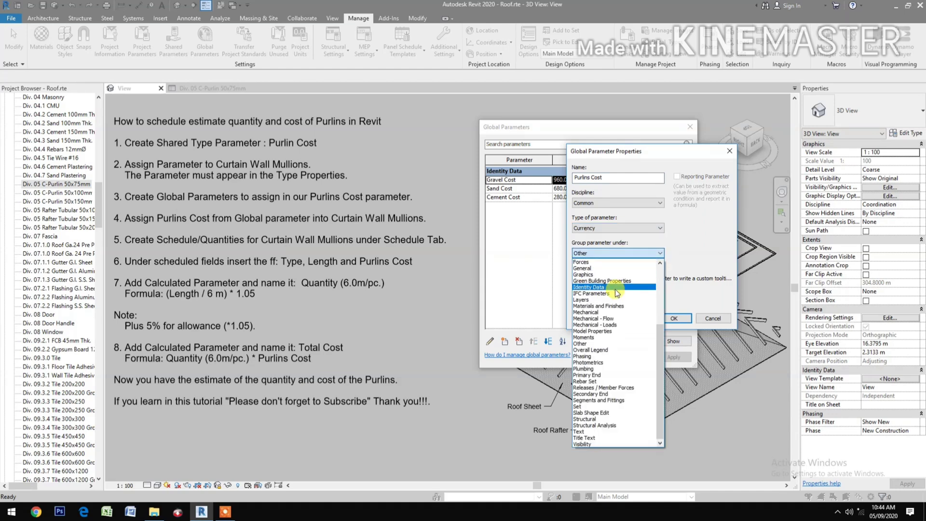
pyautogui.click(615, 288)
pyautogui.click(685, 317)
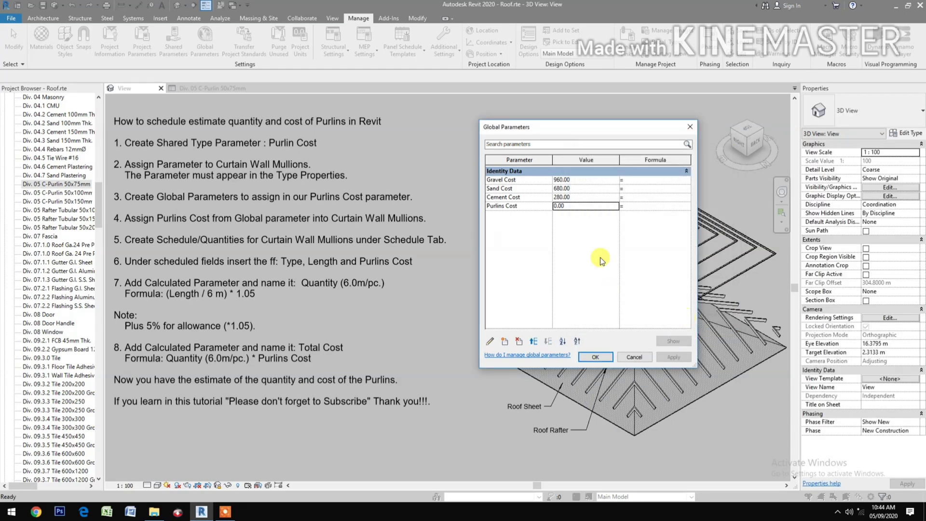
# Step: Set the Purlins Cost global parameter value to 500.00 and apply it
pyautogui.click(567, 207)
pyautogui.doubleClick(566, 206)
pyautogui.write('5')
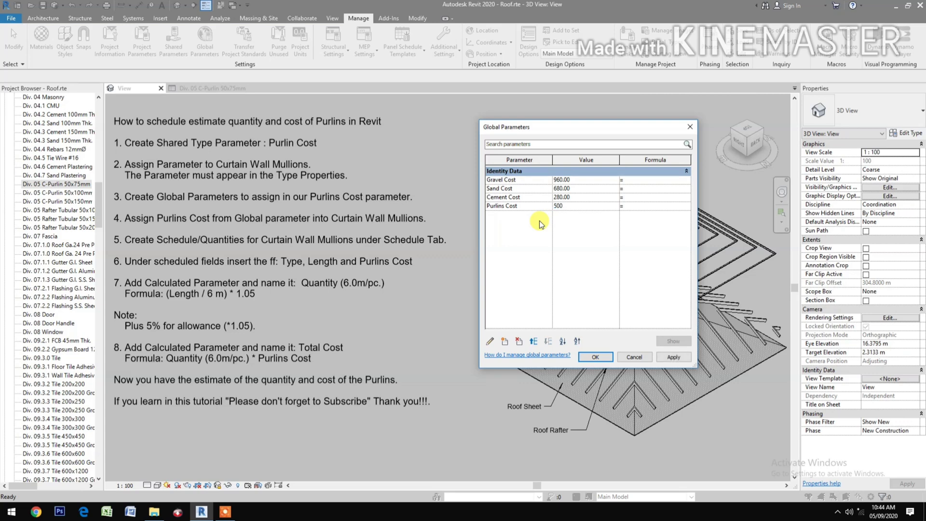
pyautogui.click(673, 360)
pyautogui.click(596, 357)
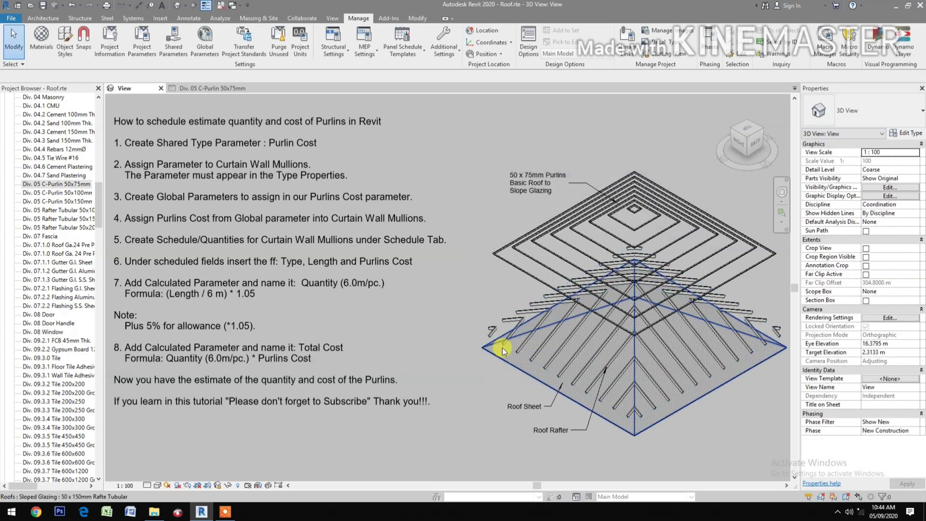
# Step: Associate the 50 x 75mm C-Purlin mullion type's Purlins Cost with the Purlins Cost global parameter
pyautogui.click(120, 237)
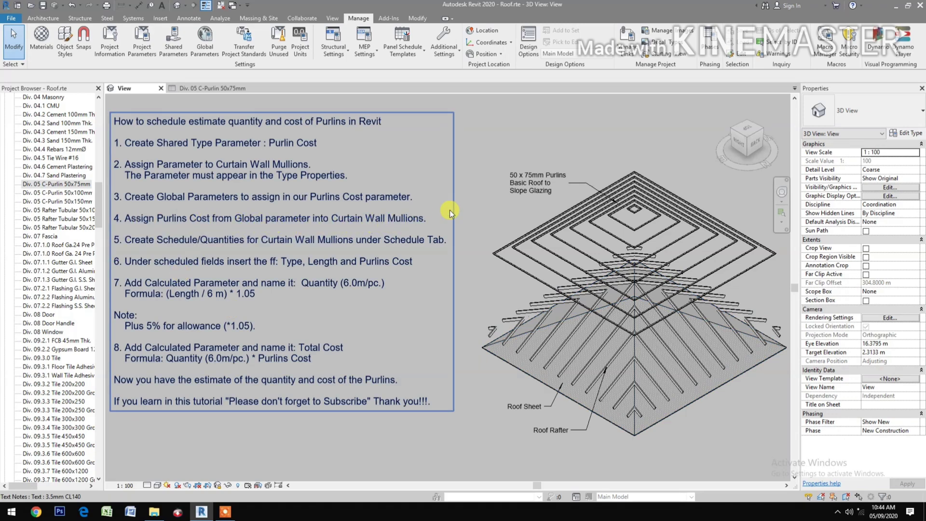
pyautogui.click(540, 263)
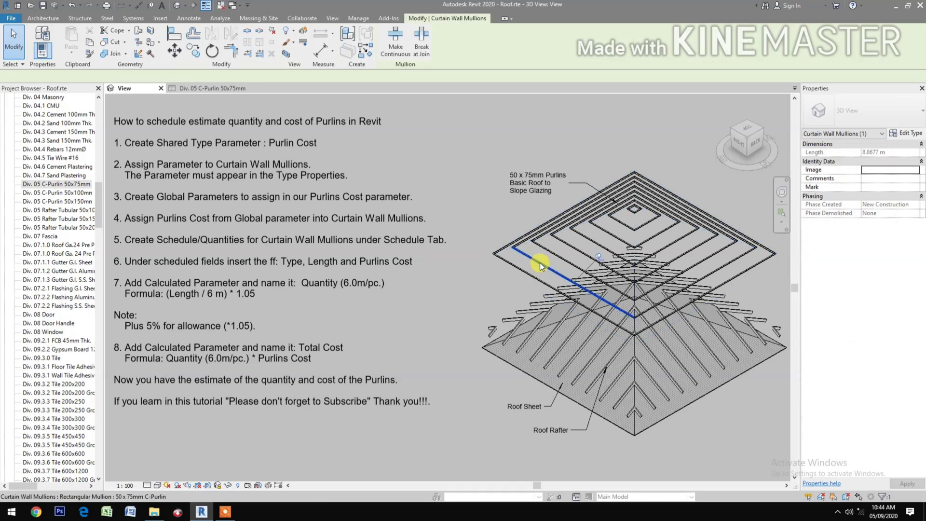
pyautogui.click(908, 134)
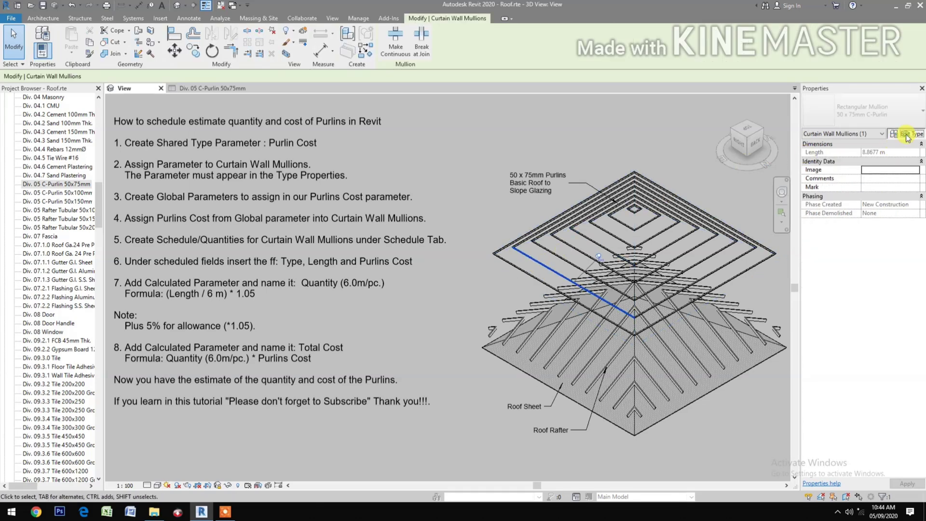
pyautogui.scroll(-1, 502, 333)
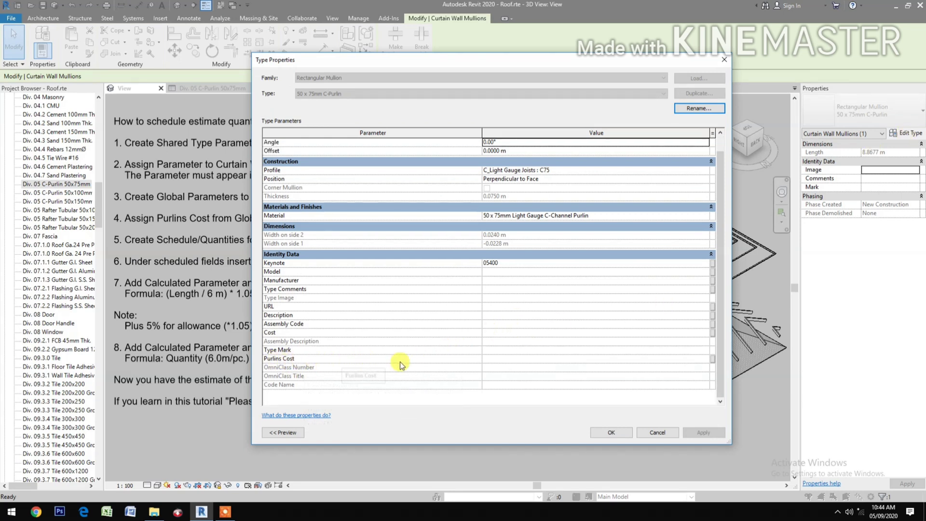
pyautogui.click(713, 361)
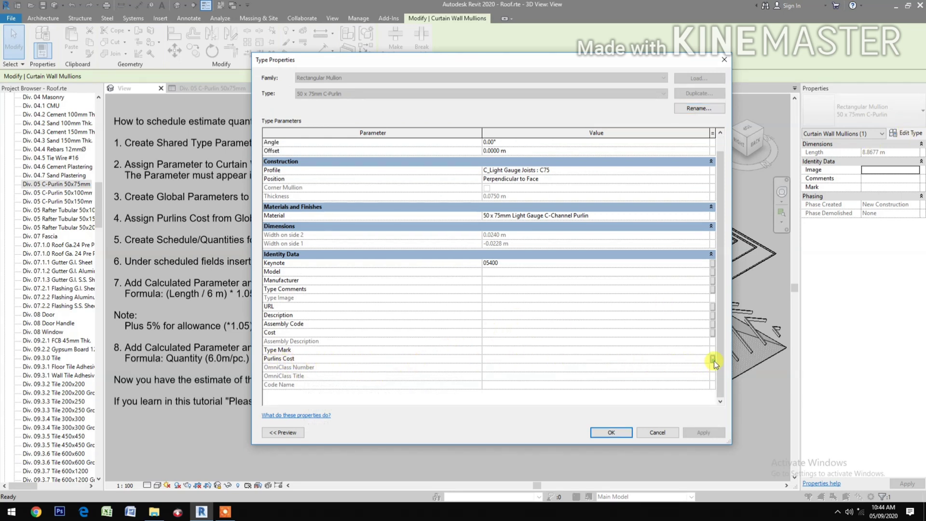
pyautogui.click(524, 180)
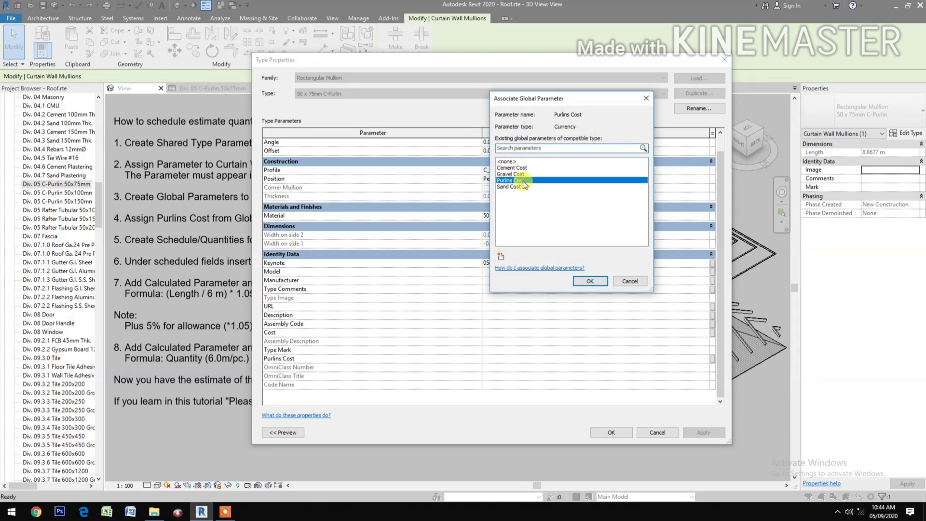
pyautogui.click(589, 282)
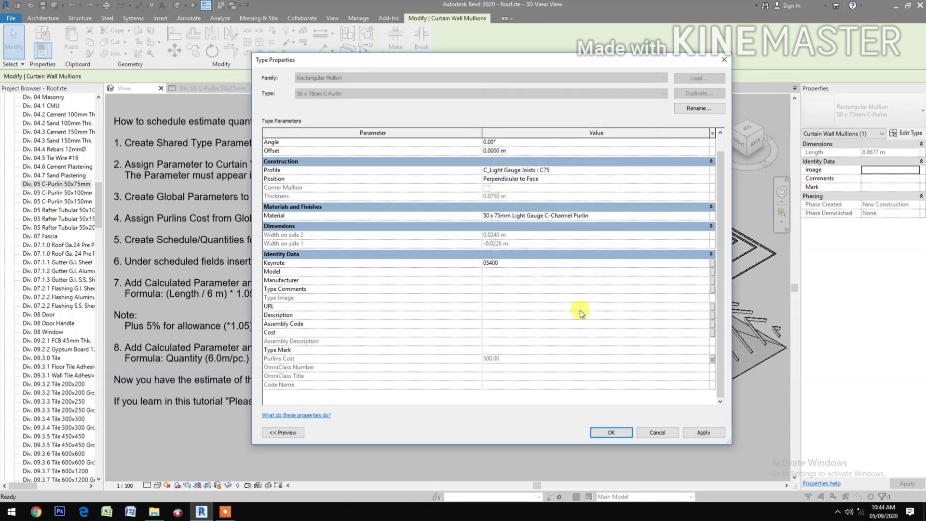
pyautogui.click(593, 432)
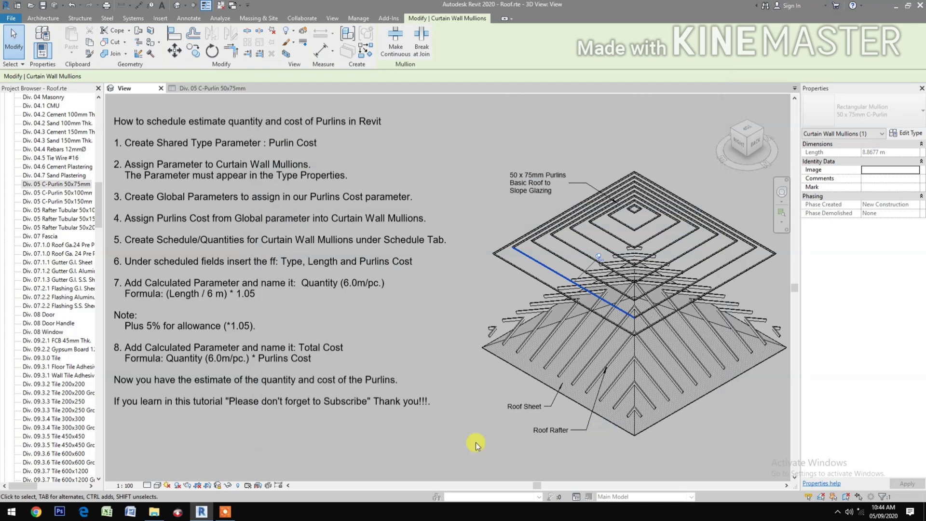
pyautogui.click(316, 466)
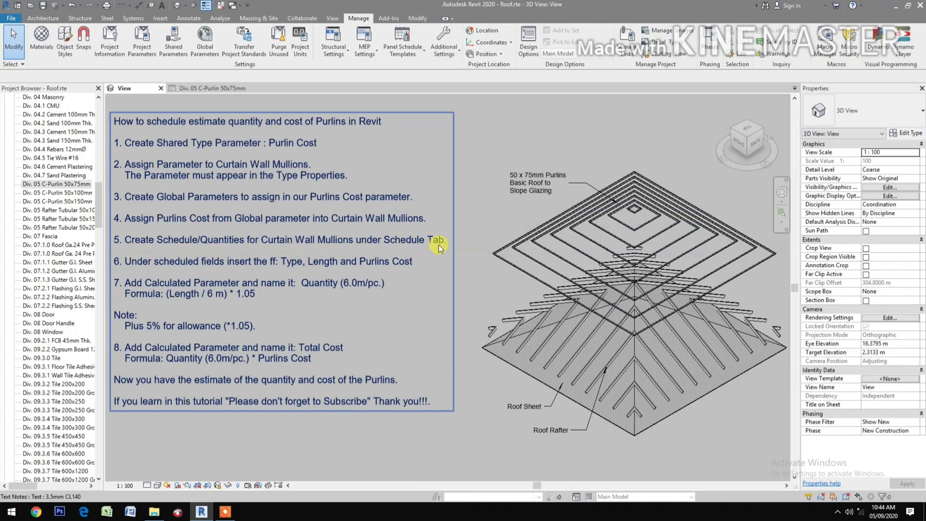
# Step: Start a new Curtain Wall Mullions schedule, 'Mullion Schedule', in the New Construction phase
pyautogui.click(328, 19)
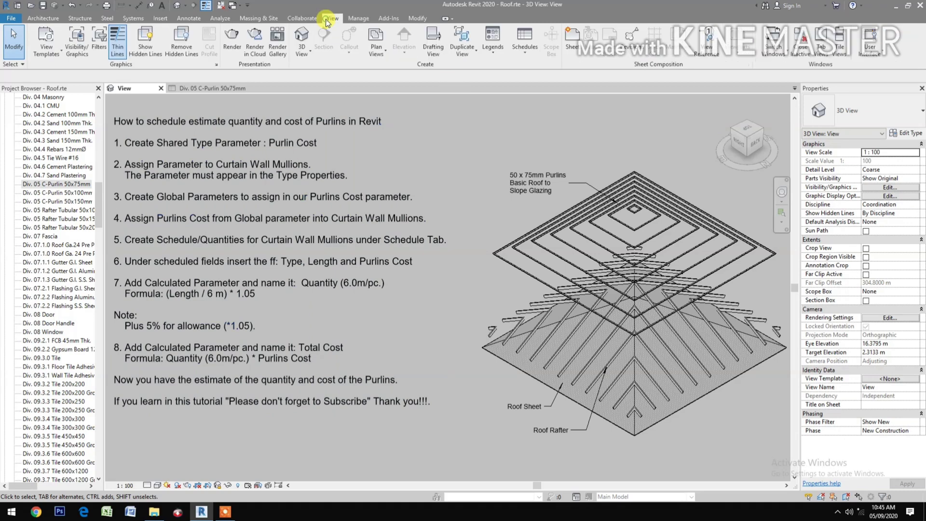
pyautogui.click(525, 48)
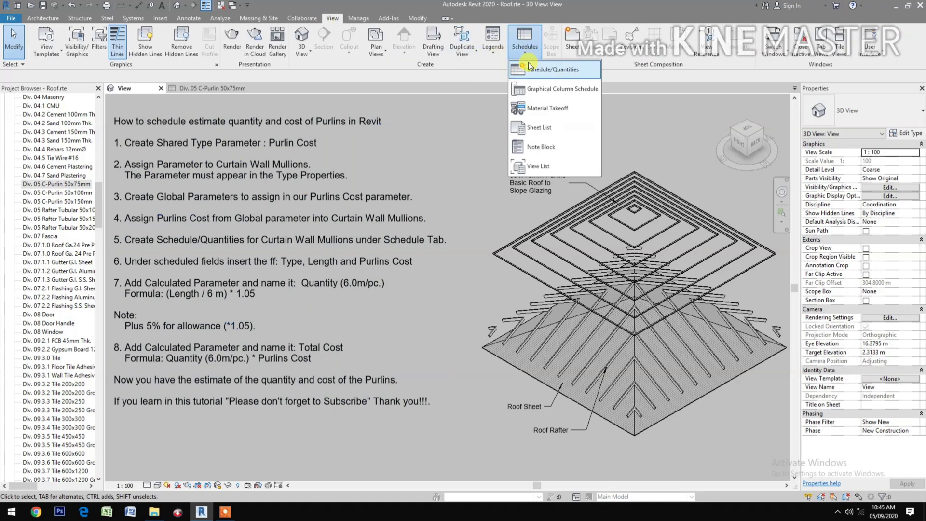
pyautogui.click(529, 68)
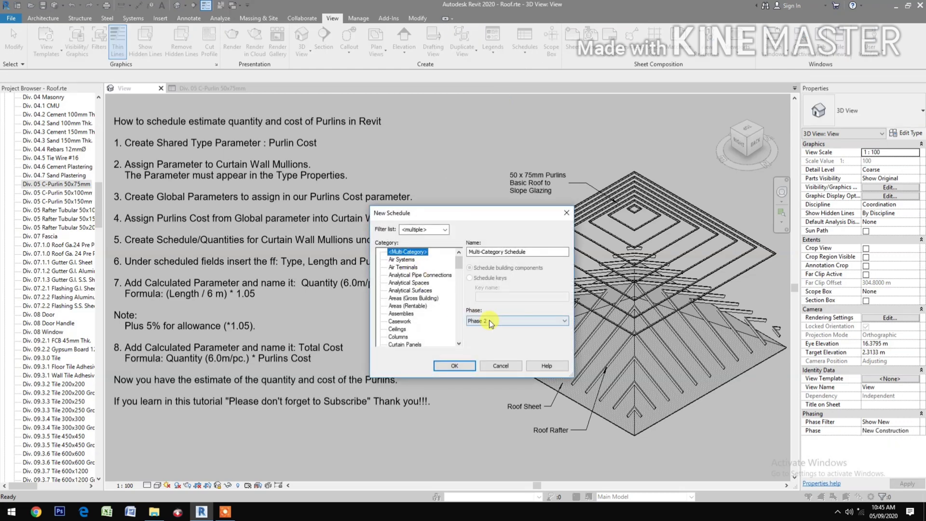
pyautogui.click(490, 322)
pyautogui.click(485, 338)
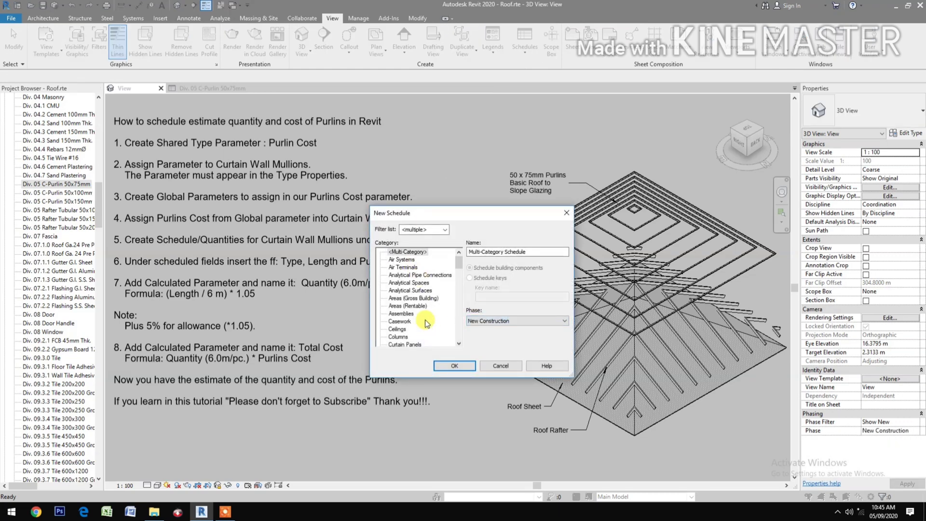
pyautogui.scroll(-1, 426, 322)
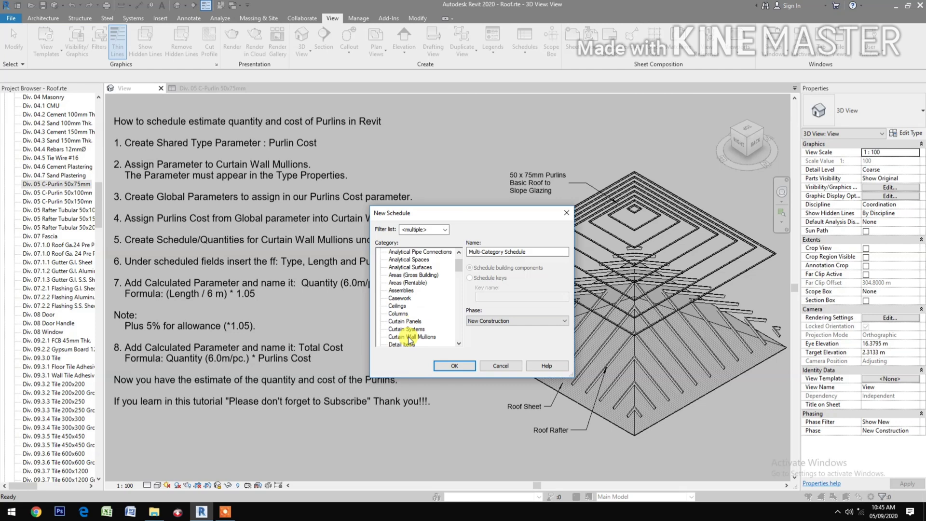
pyautogui.click(409, 338)
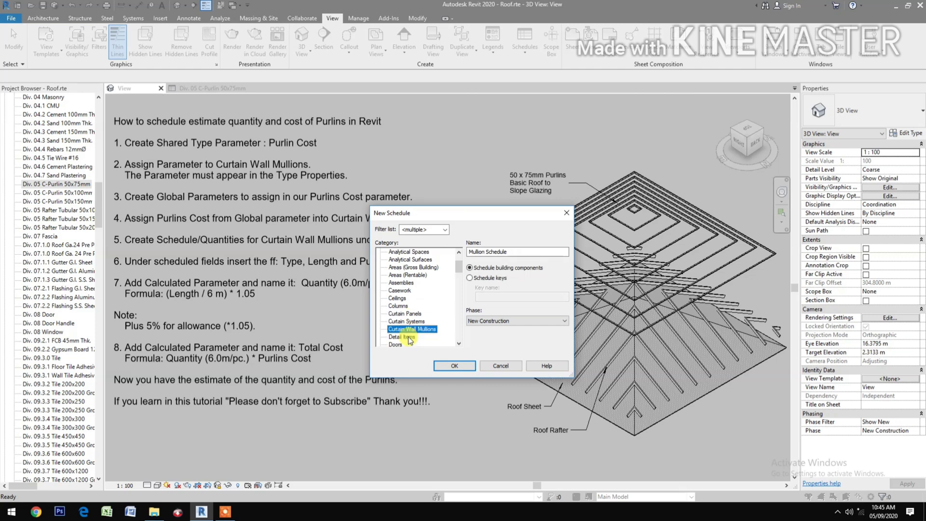
pyautogui.click(455, 365)
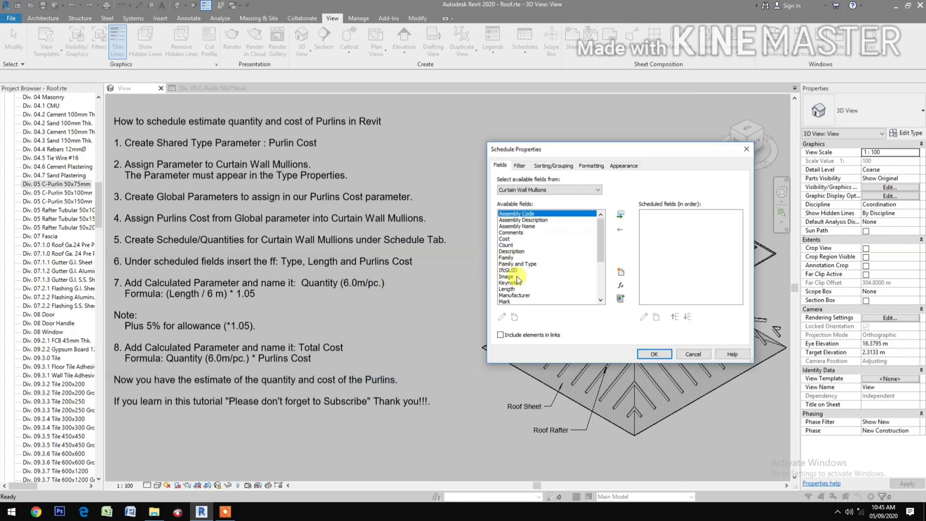
# Step: Add the Type, Length and Purlins Cost fields to the scheduled fields, in that order
pyautogui.scroll(-4, 520, 281)
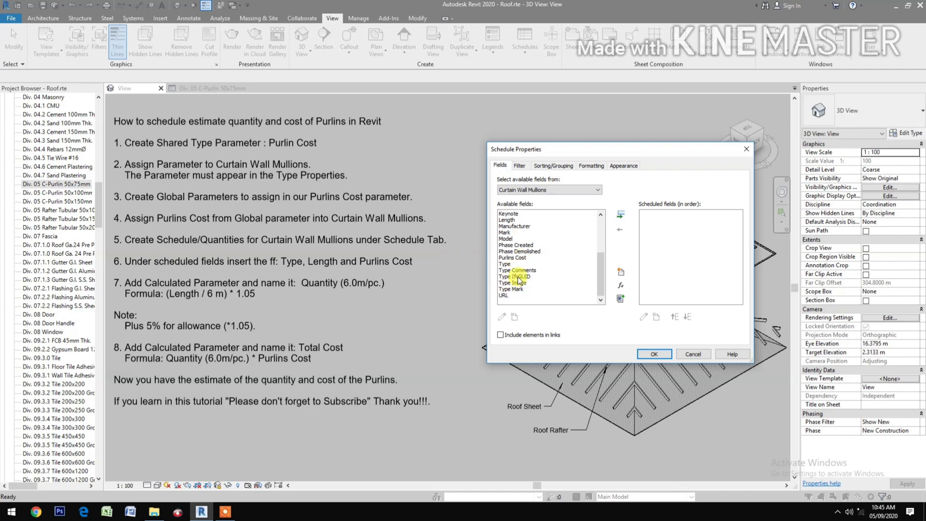
pyautogui.click(515, 265)
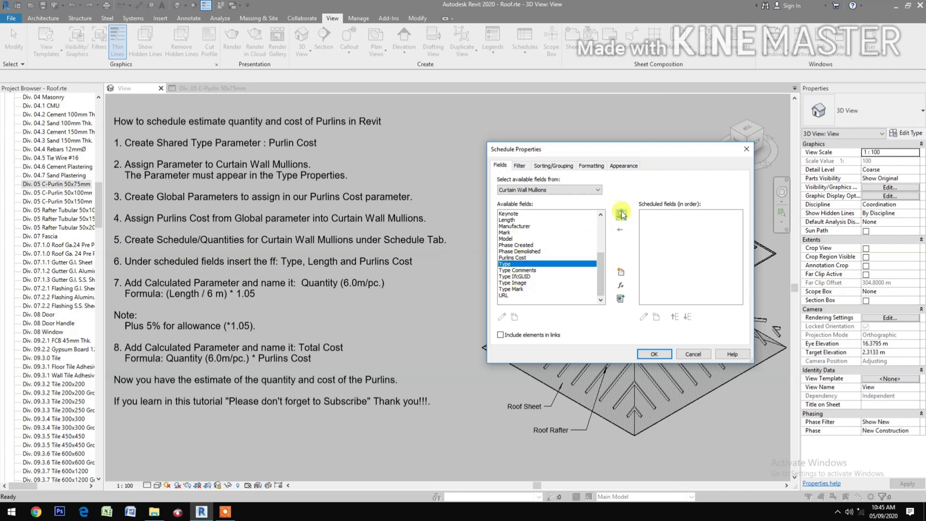
pyautogui.click(620, 215)
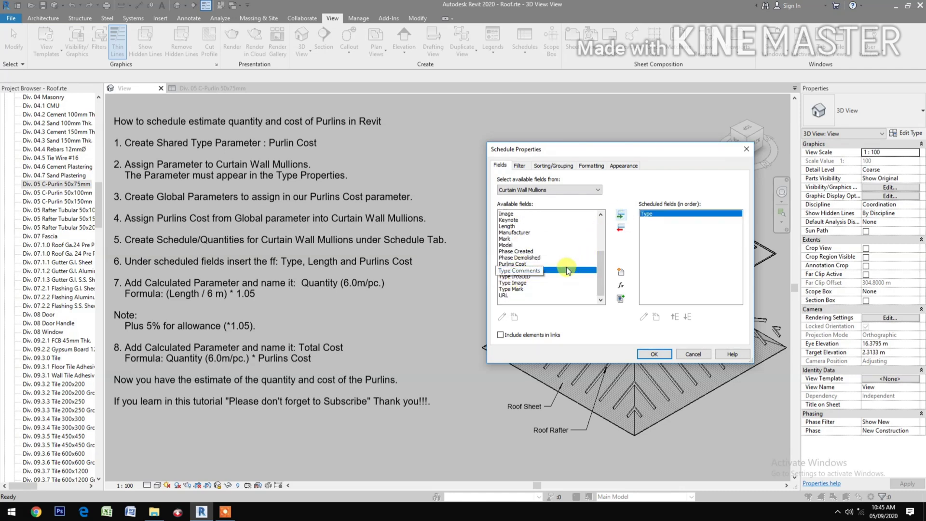
pyautogui.scroll(3, 566, 268)
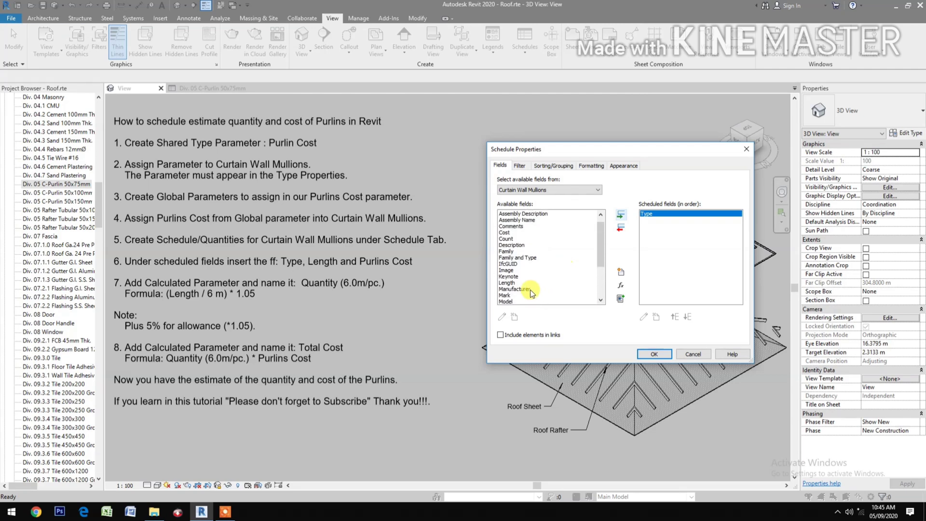
pyautogui.click(508, 284)
pyautogui.click(621, 214)
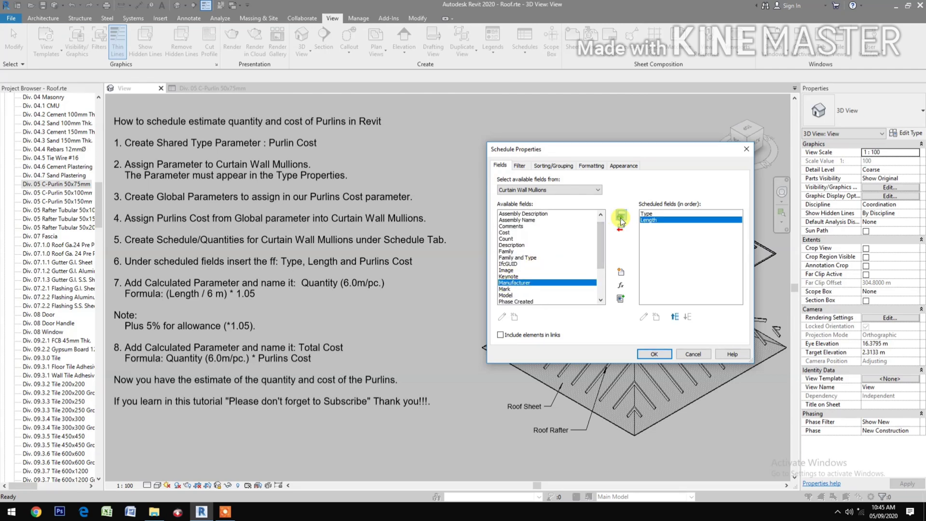
pyautogui.scroll(-3, 574, 278)
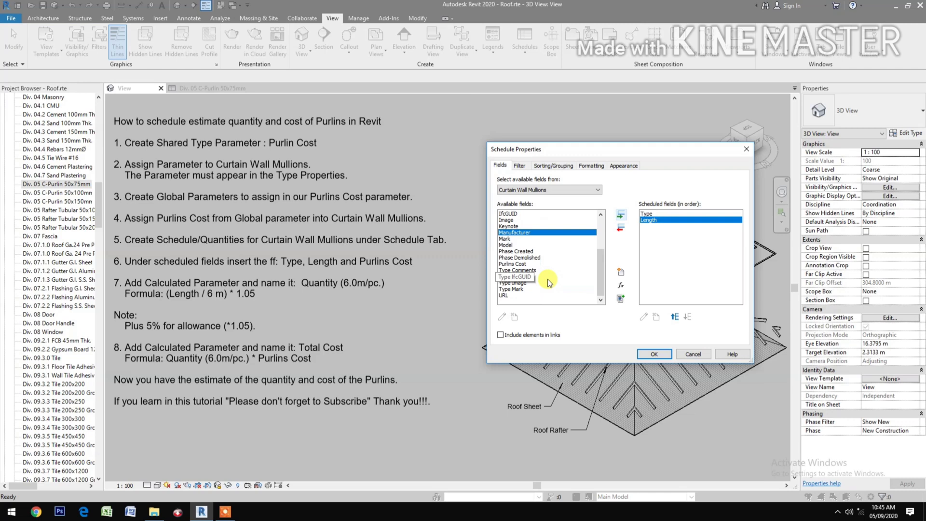
pyautogui.click(514, 263)
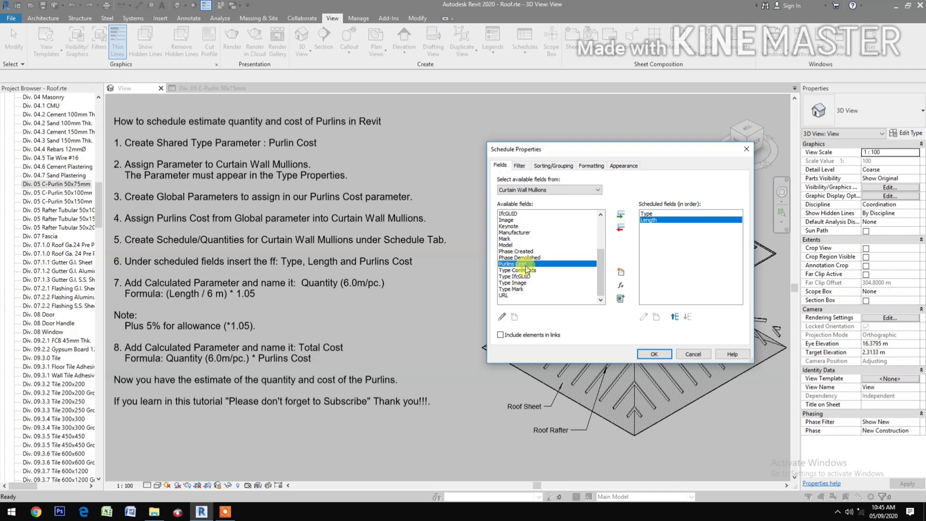
pyautogui.click(621, 215)
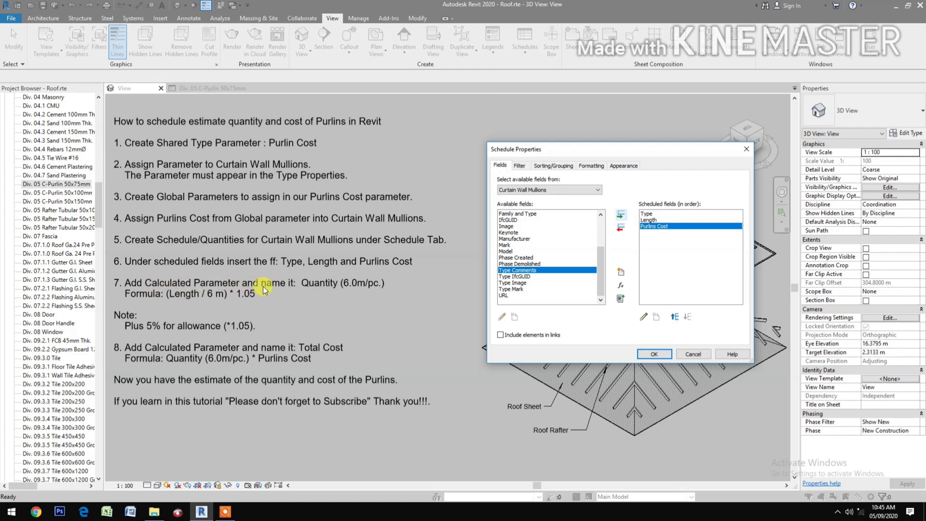
pyautogui.click(620, 285)
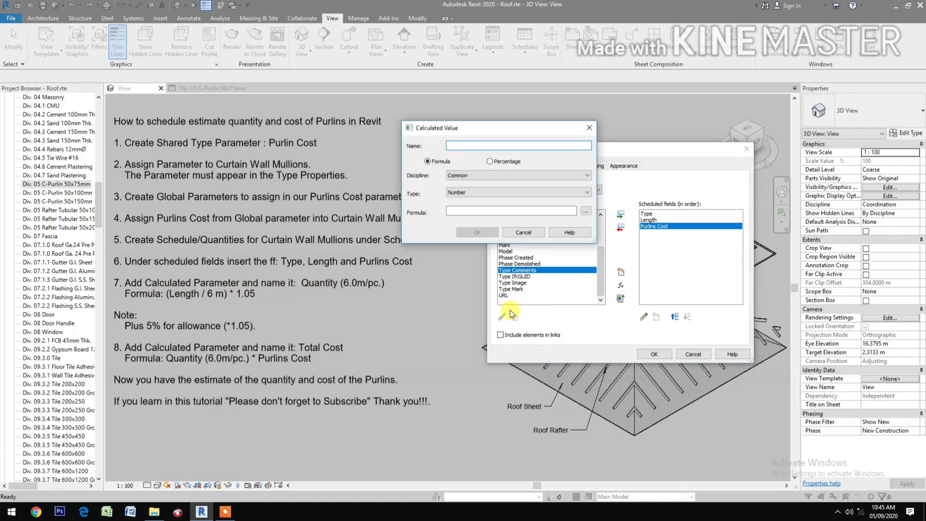
# Step: Define the calculated field 'Quantity (6.0m/pc.)' with the formula (Length/6)*1.05
pyautogui.write('Quantity (6.0m/pc.')
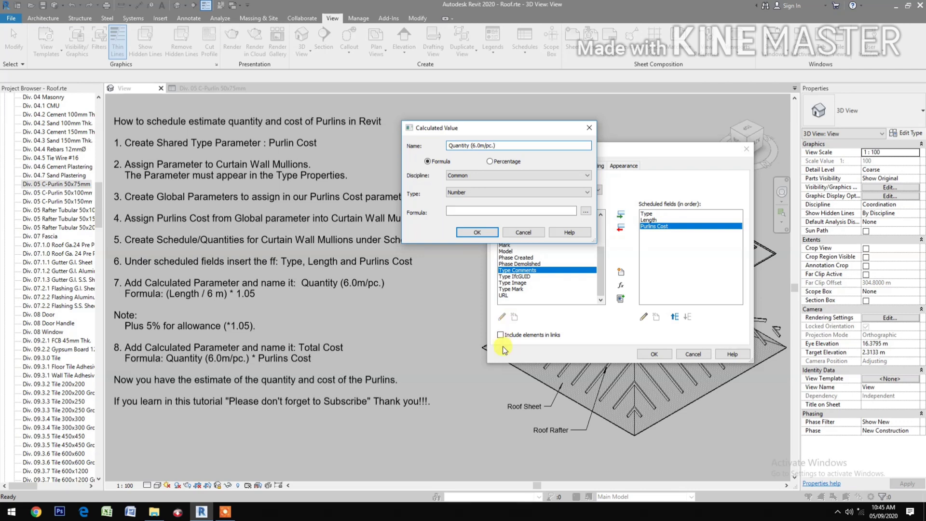
pyautogui.click(586, 212)
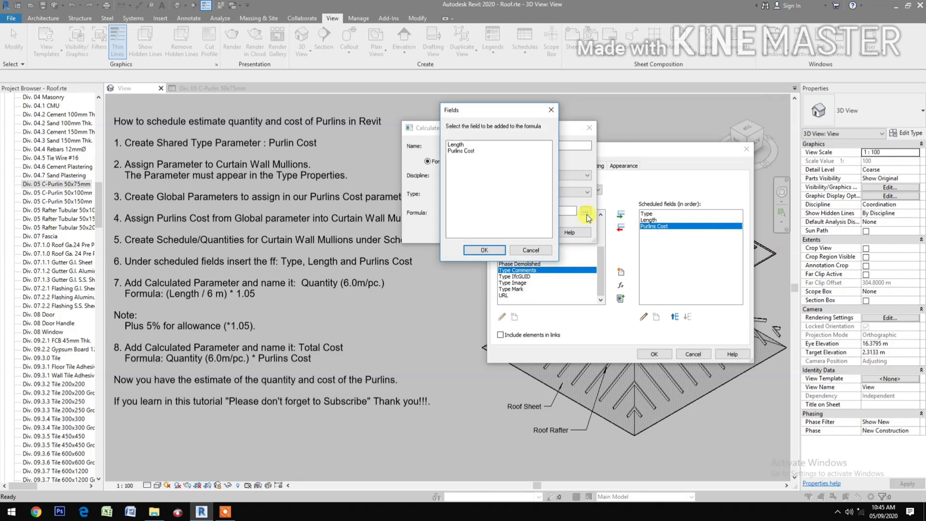
pyautogui.click(460, 145)
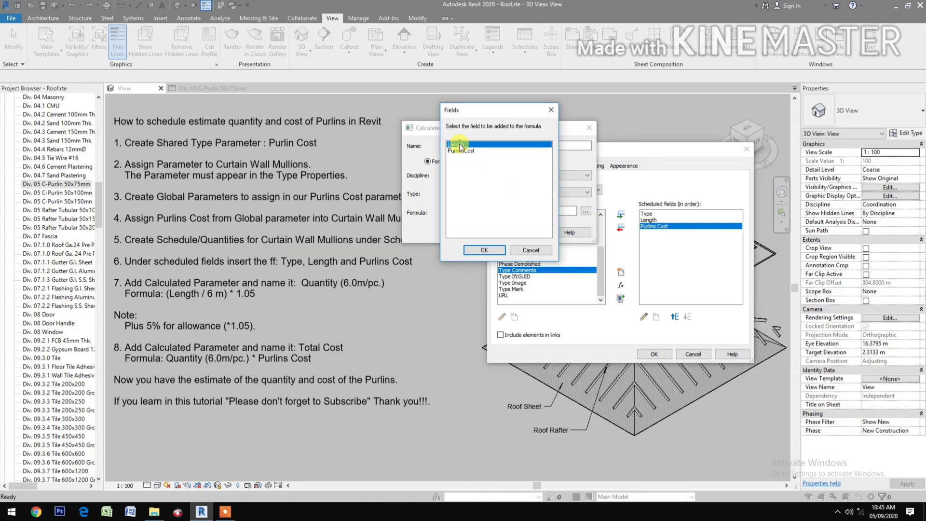
pyautogui.click(487, 247)
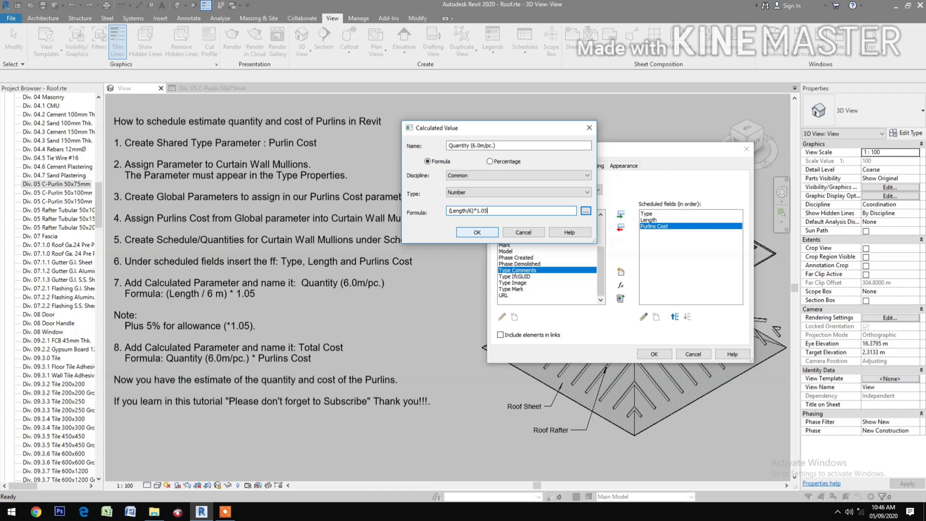
pyautogui.click(478, 231)
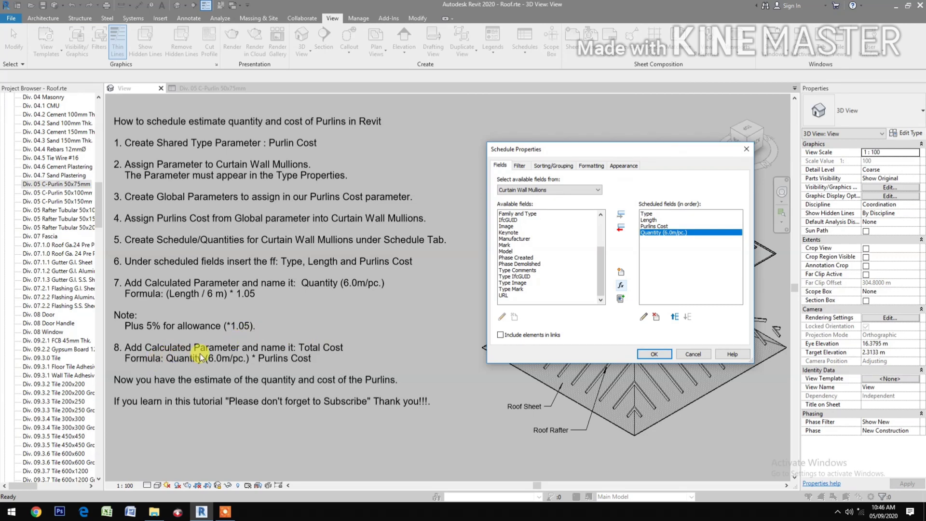
# Step: Add a calculated field 'Total Cost' equal to Quantity (6.0m/pc.) * Purlins Cost
pyautogui.click(621, 286)
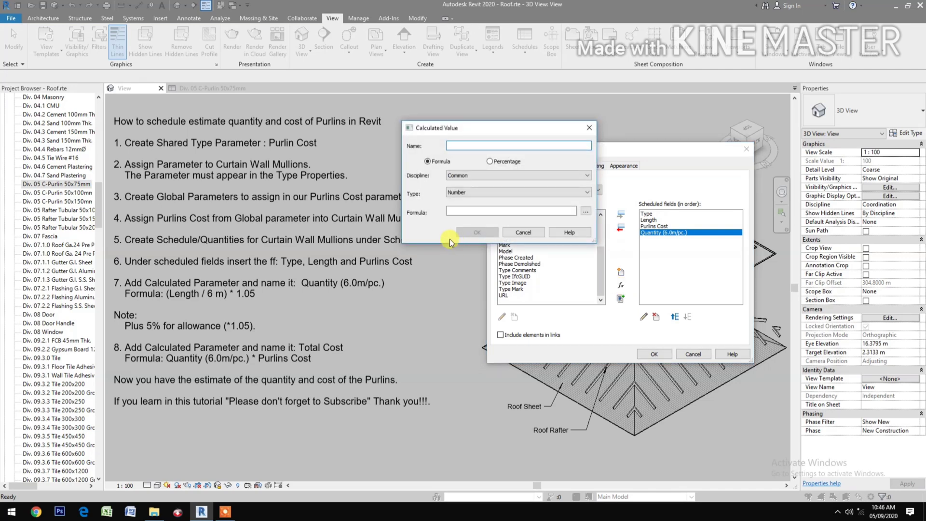
pyautogui.write('Total Cost')
pyautogui.click(586, 211)
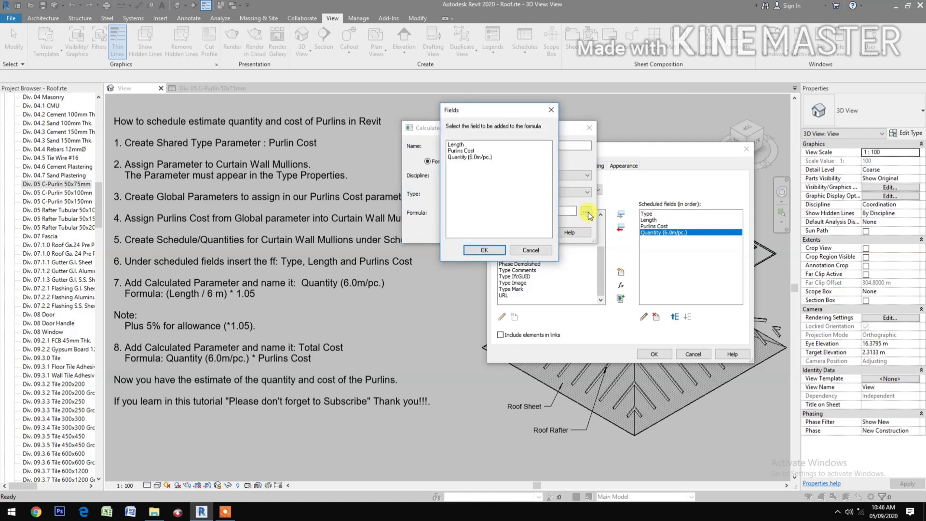
pyautogui.click(471, 158)
pyautogui.click(470, 251)
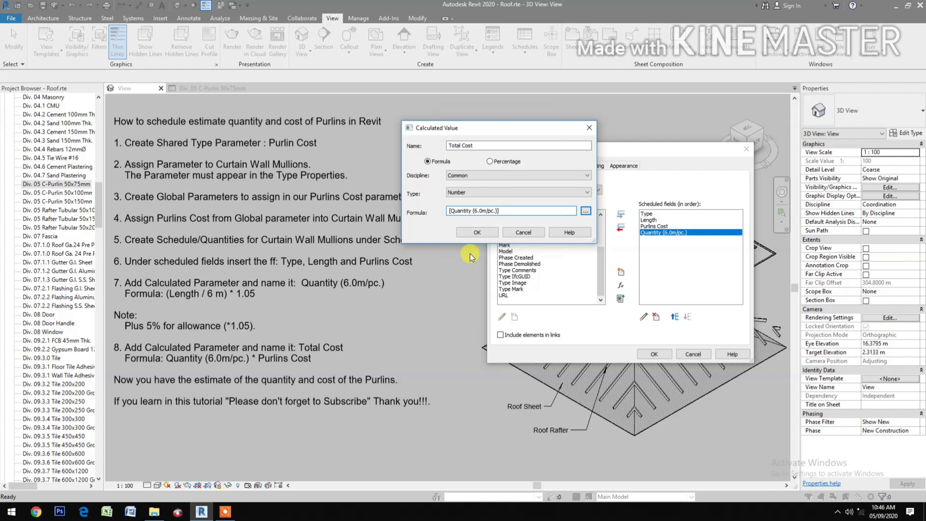
pyautogui.write('*')
pyautogui.click(586, 211)
pyautogui.click(467, 151)
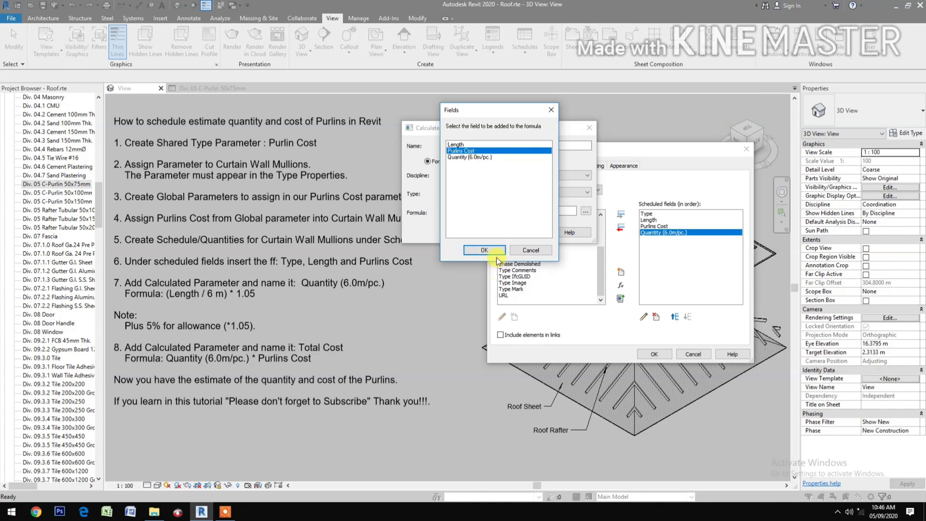
pyautogui.click(484, 250)
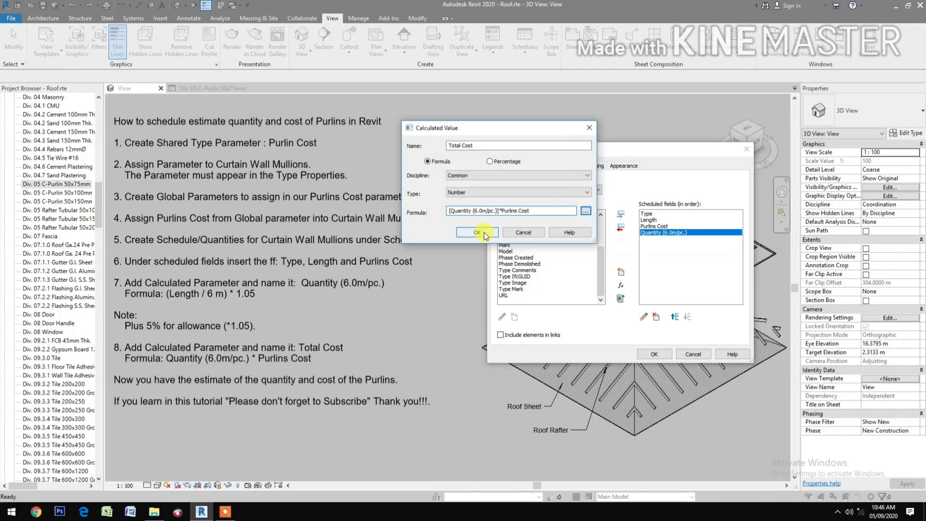
pyautogui.click(485, 232)
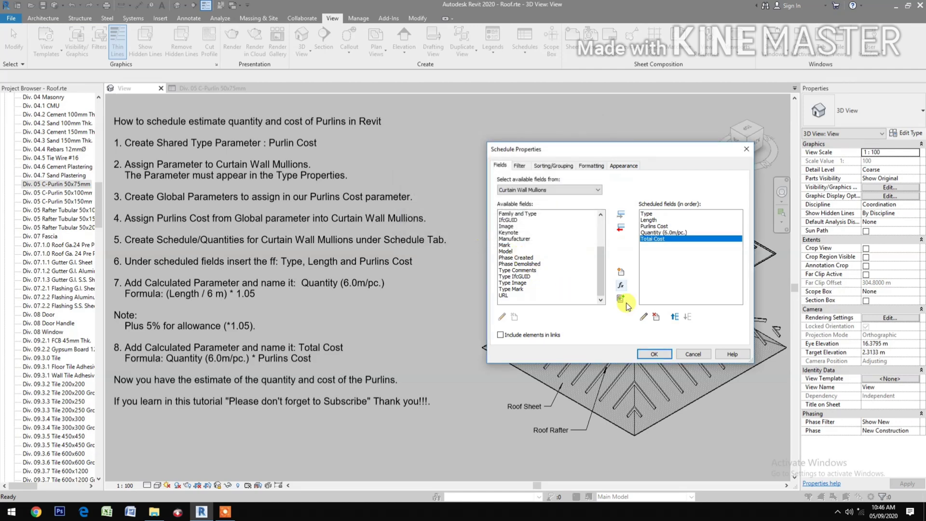
# Step: Turn on grand totals showing title, count and totals for the schedule
pyautogui.click(556, 164)
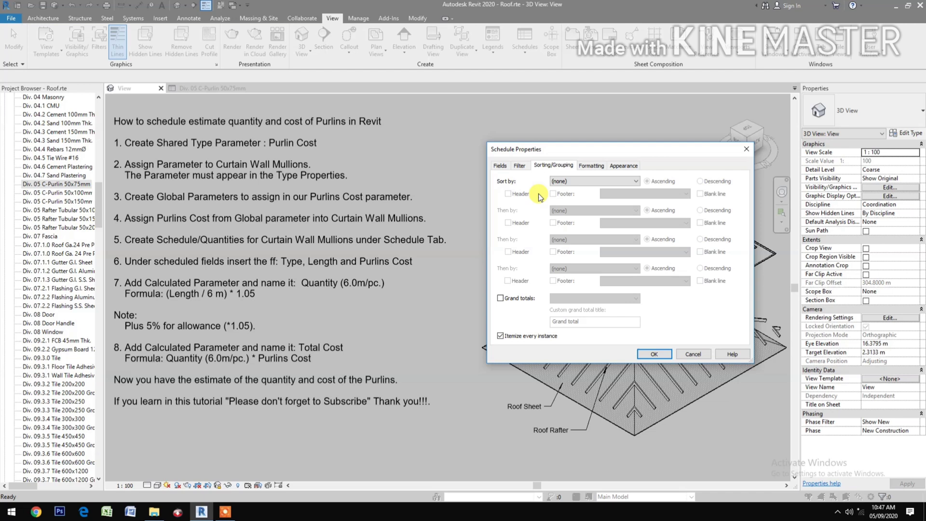
pyautogui.click(500, 298)
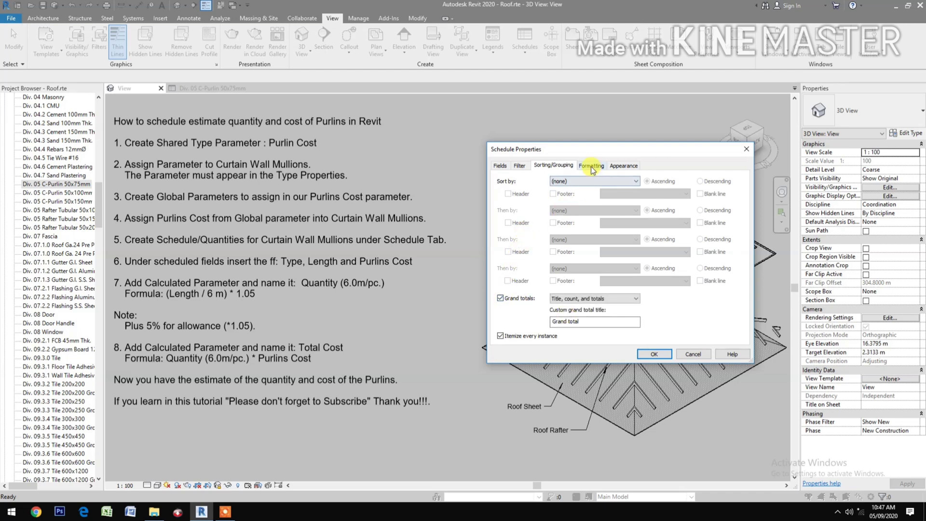
pyautogui.click(592, 167)
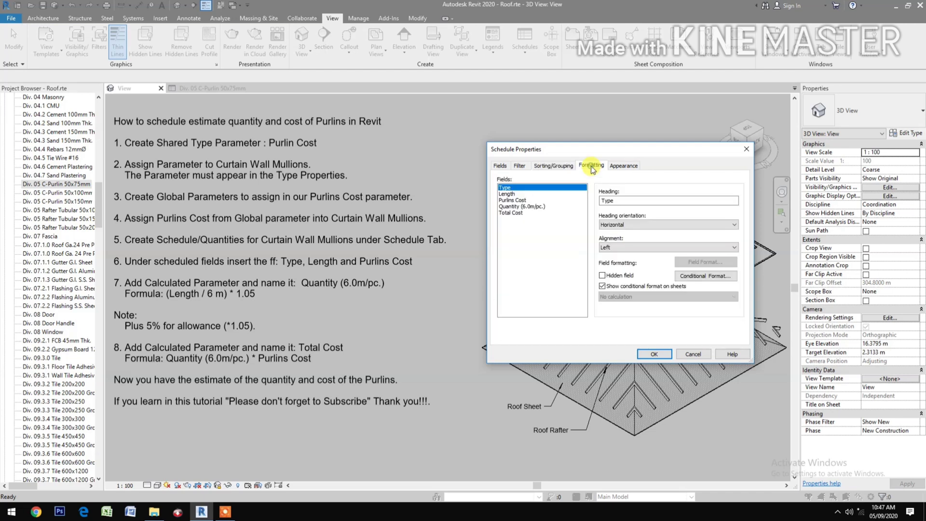
# Step: Format Total Cost as right-aligned Currency rounded to 2 decimal places, with totals calculated
pyautogui.click(510, 212)
pyautogui.click(626, 247)
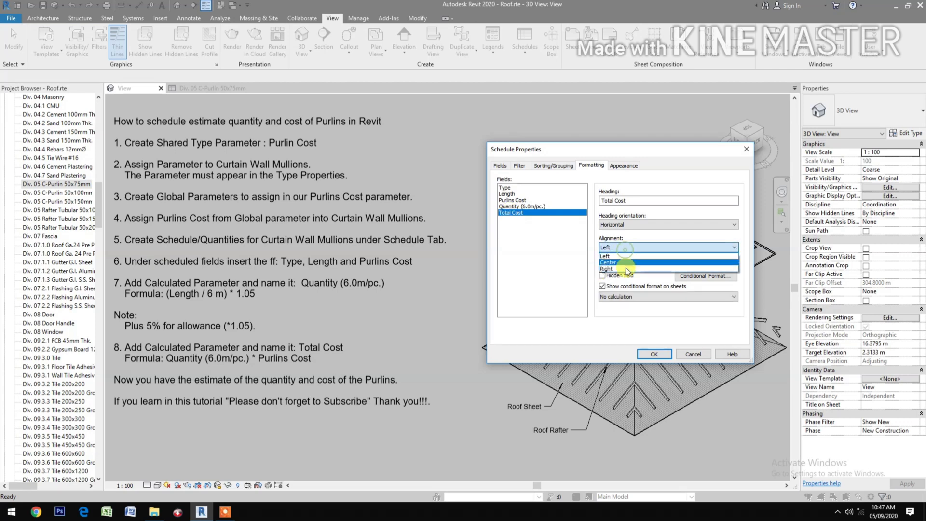
pyautogui.click(626, 268)
pyautogui.click(695, 262)
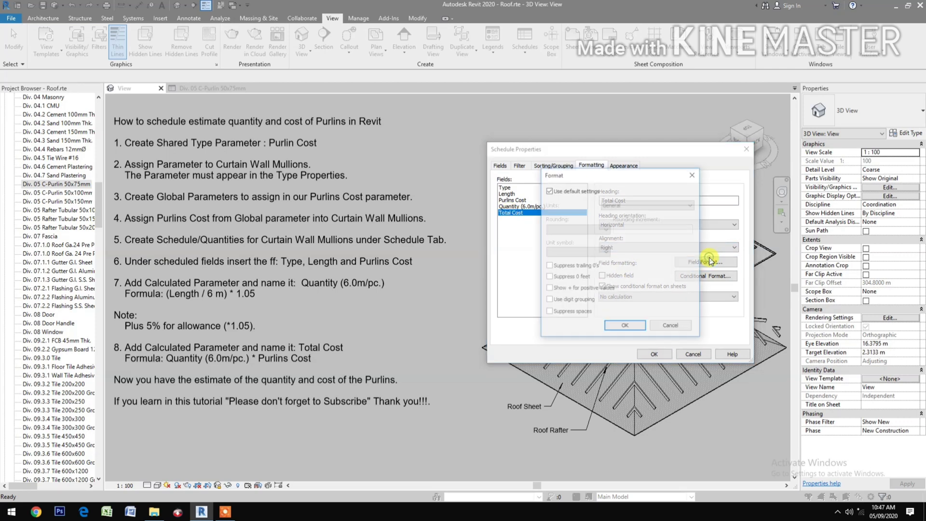
pyautogui.click(565, 193)
pyautogui.click(609, 202)
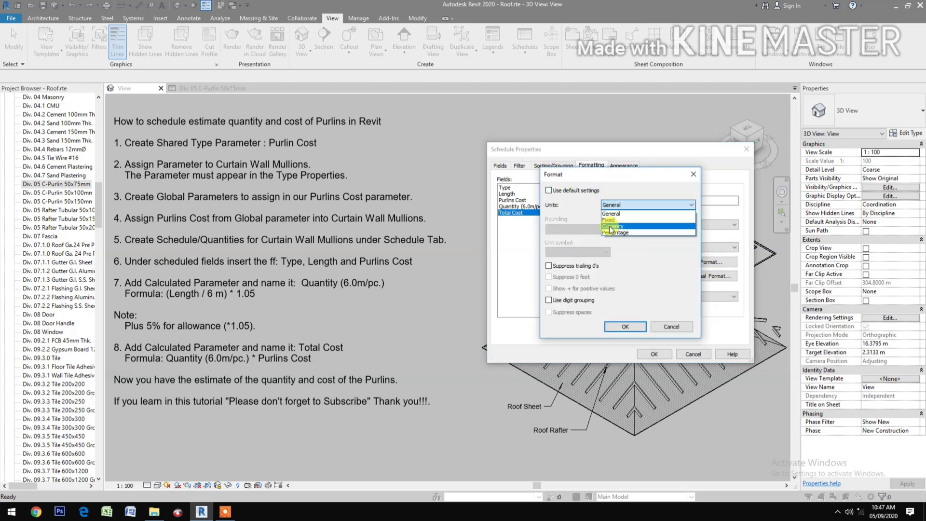
pyautogui.click(609, 226)
pyautogui.click(577, 230)
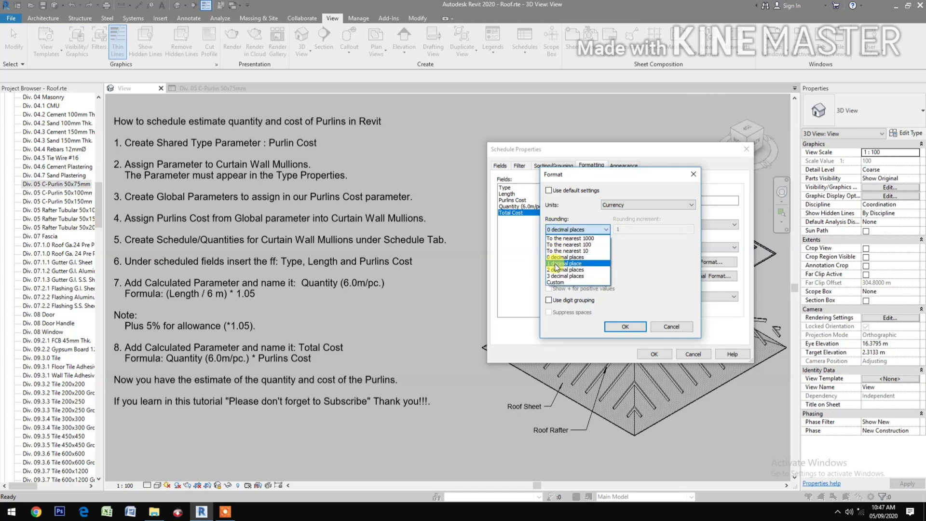
pyautogui.click(562, 270)
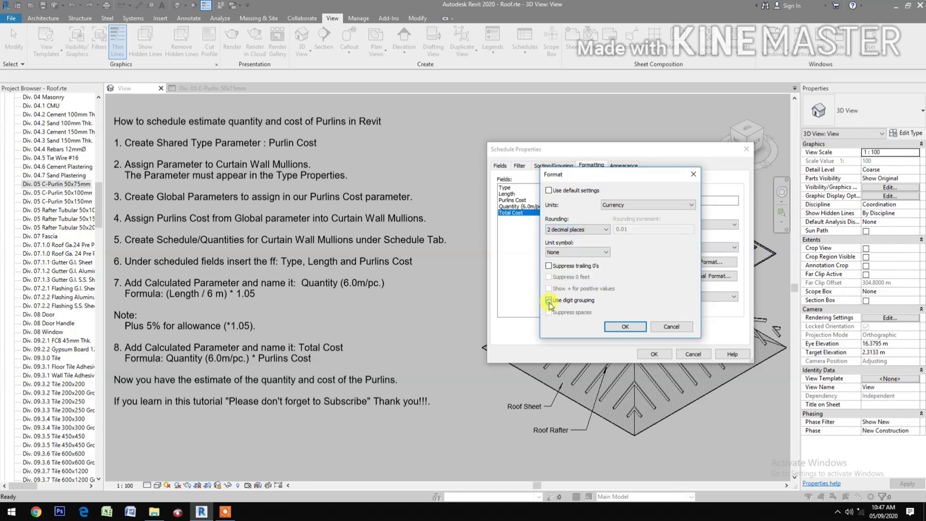
pyautogui.click(633, 325)
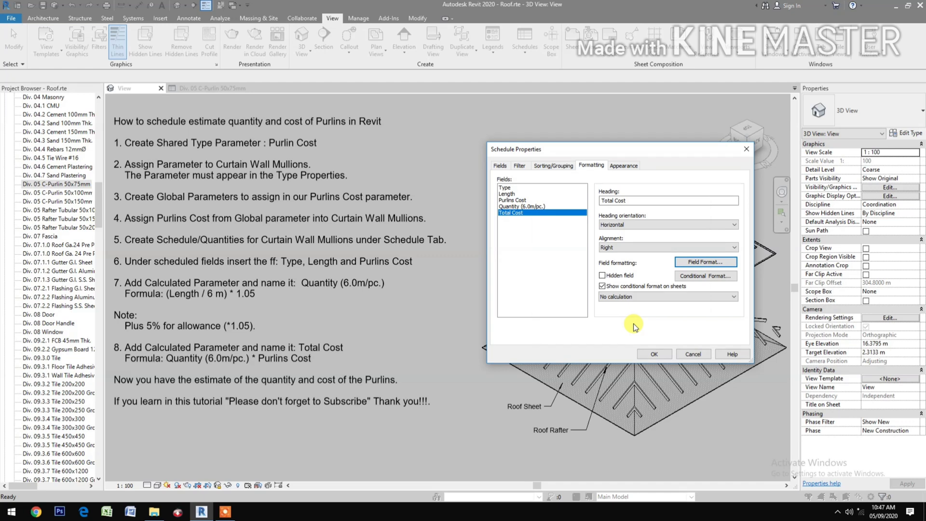
pyautogui.click(637, 300)
pyautogui.click(636, 311)
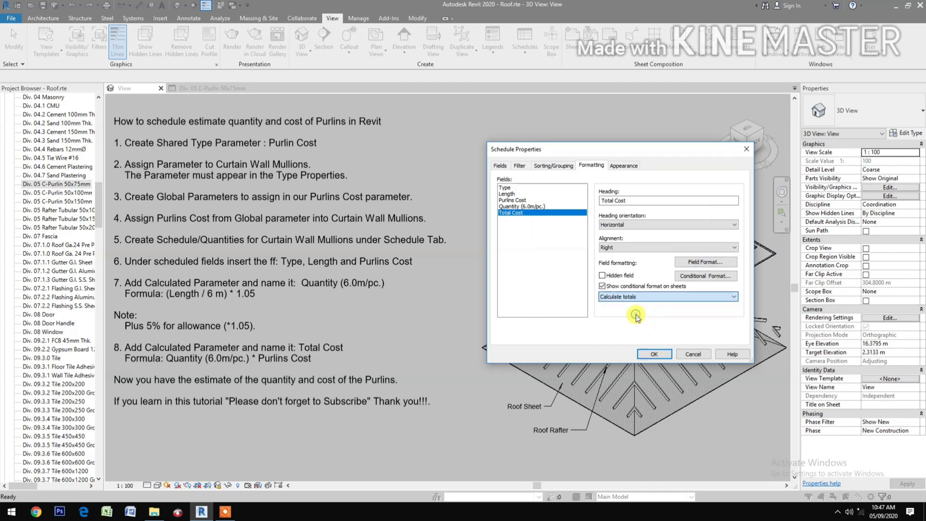
# Step: Make Quantity (6.0m/pc.) right-aligned and totalled, as Fixed numbers with 2 decimals and digit grouping
pyautogui.click(516, 208)
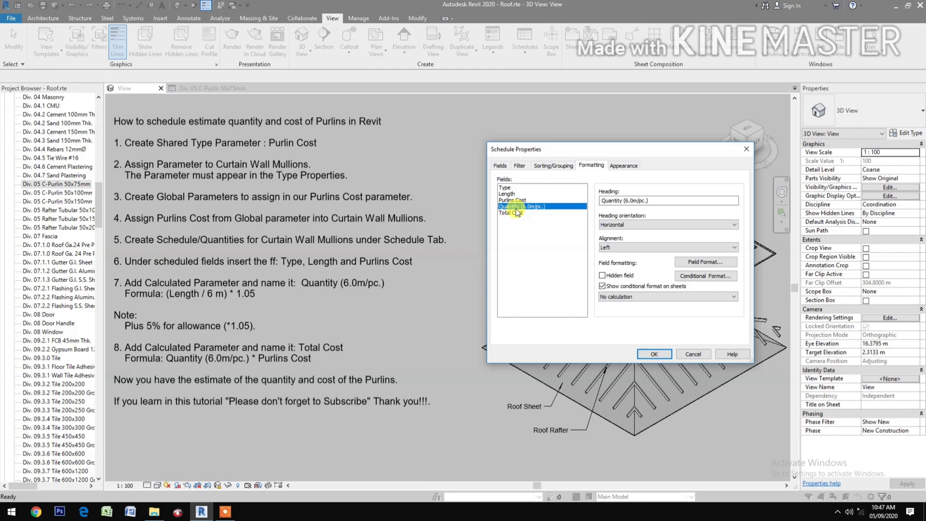
pyautogui.click(633, 248)
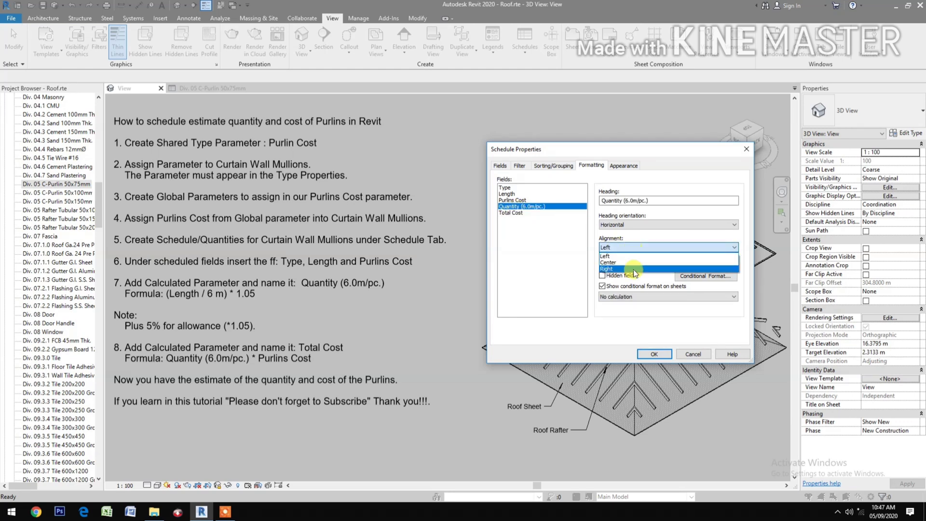
pyautogui.click(635, 270)
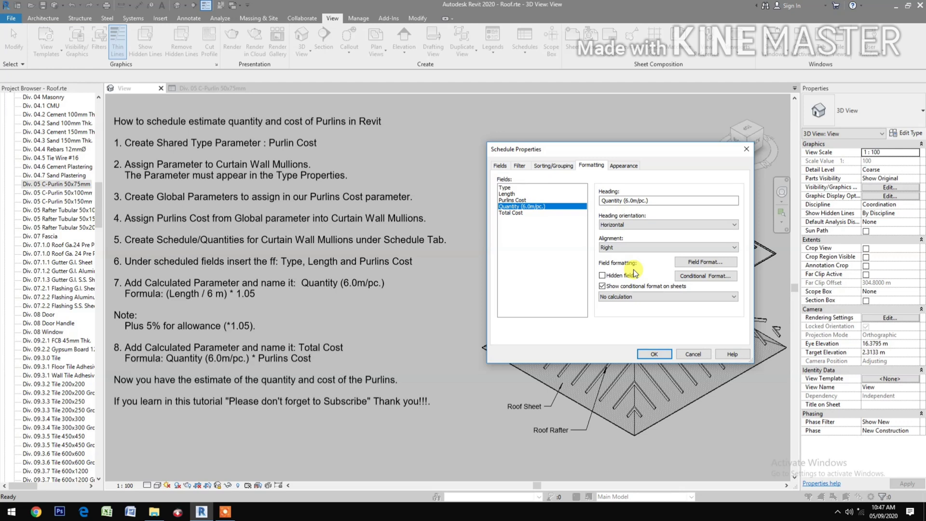
pyautogui.click(641, 295)
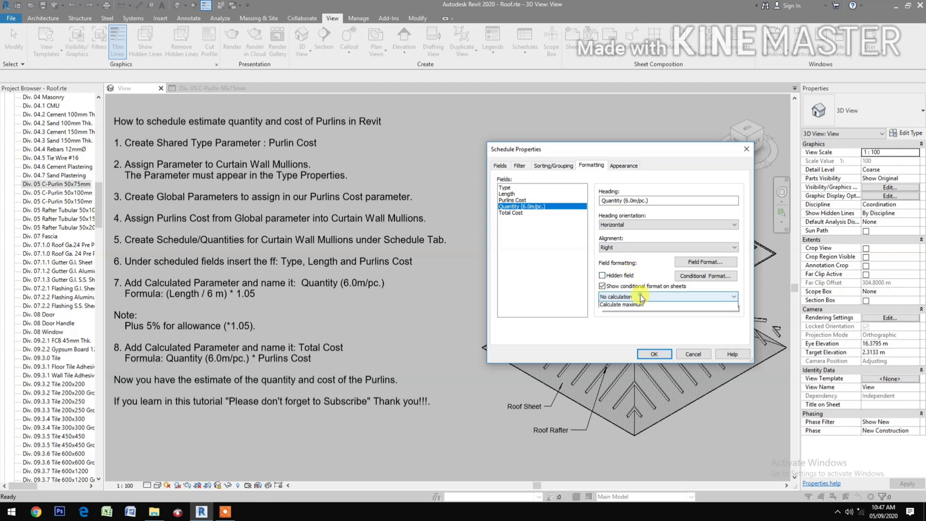
pyautogui.click(630, 313)
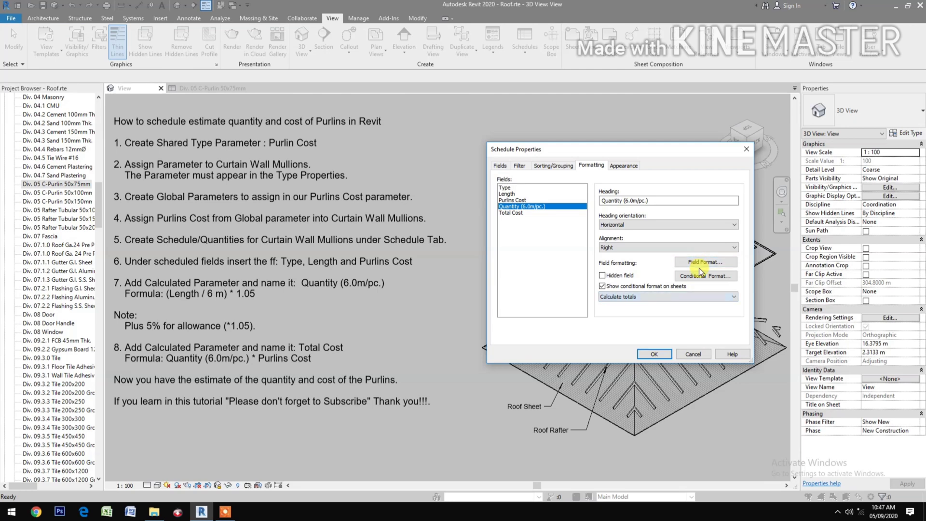
pyautogui.click(703, 263)
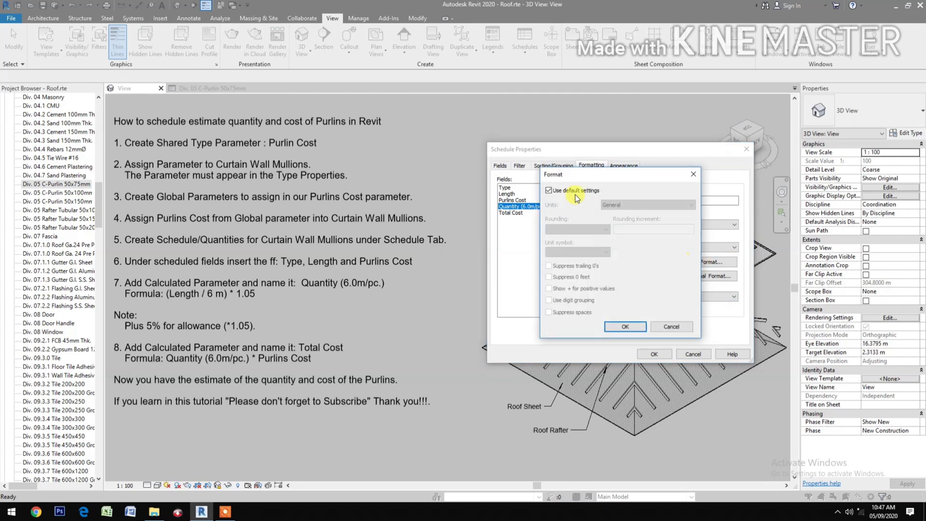
pyautogui.click(573, 194)
pyautogui.click(638, 207)
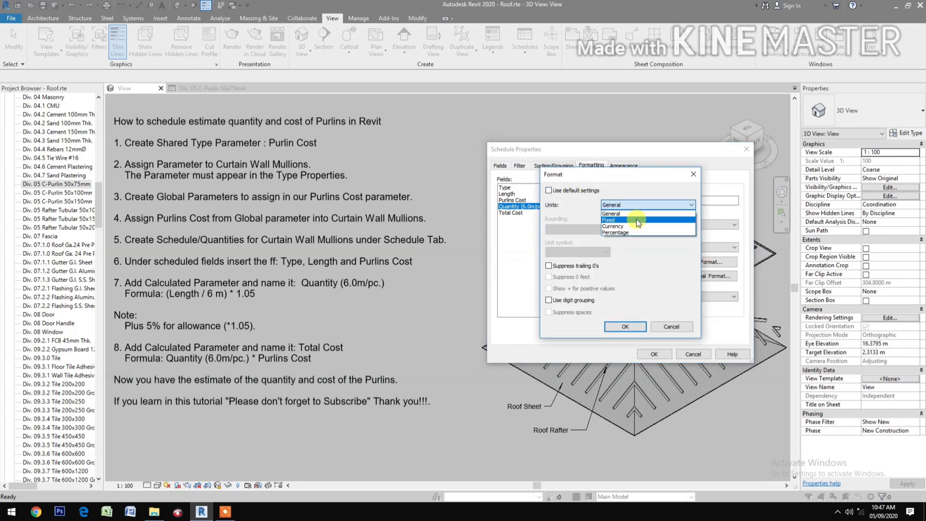
pyautogui.click(636, 220)
pyautogui.click(584, 229)
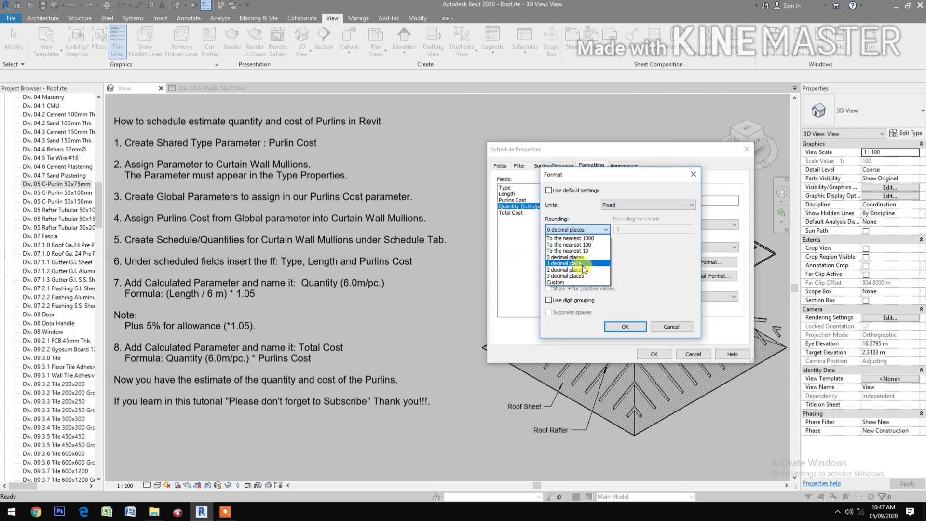
pyautogui.click(585, 270)
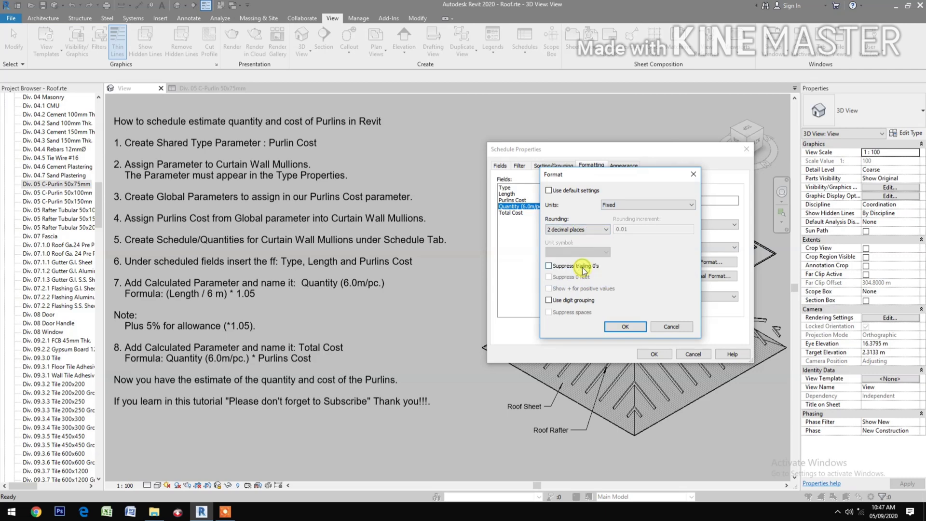
pyautogui.click(549, 300)
pyautogui.click(624, 327)
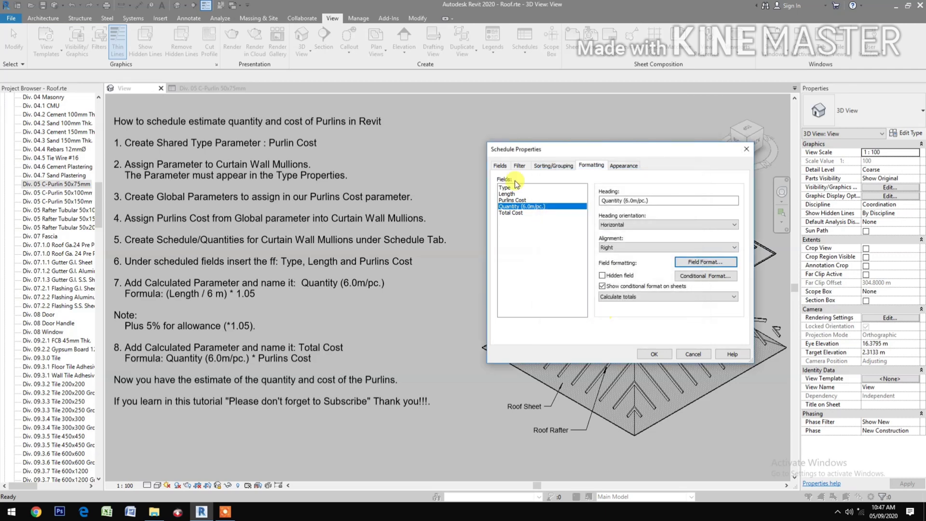
# Step: Right-align the Purlins Cost and Length columns, keeping project number settings
pyautogui.click(512, 199)
pyautogui.click(633, 248)
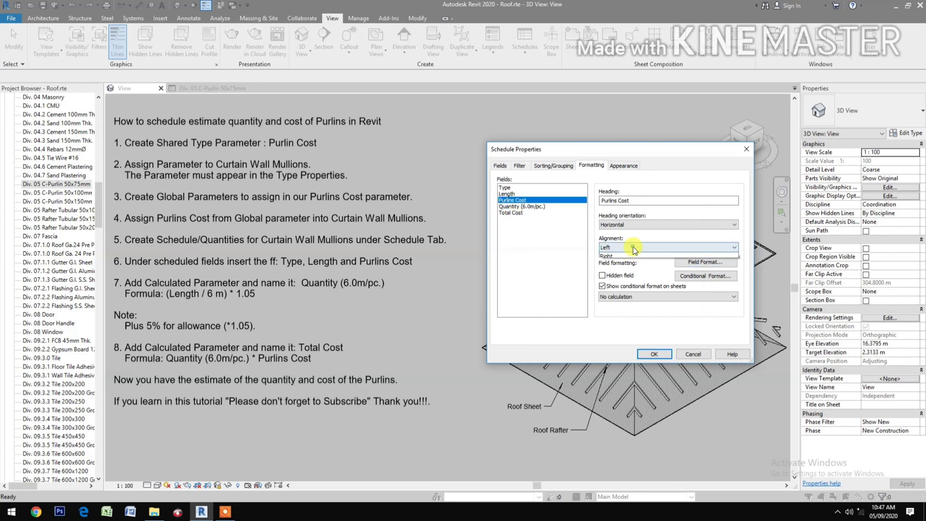
pyautogui.click(621, 269)
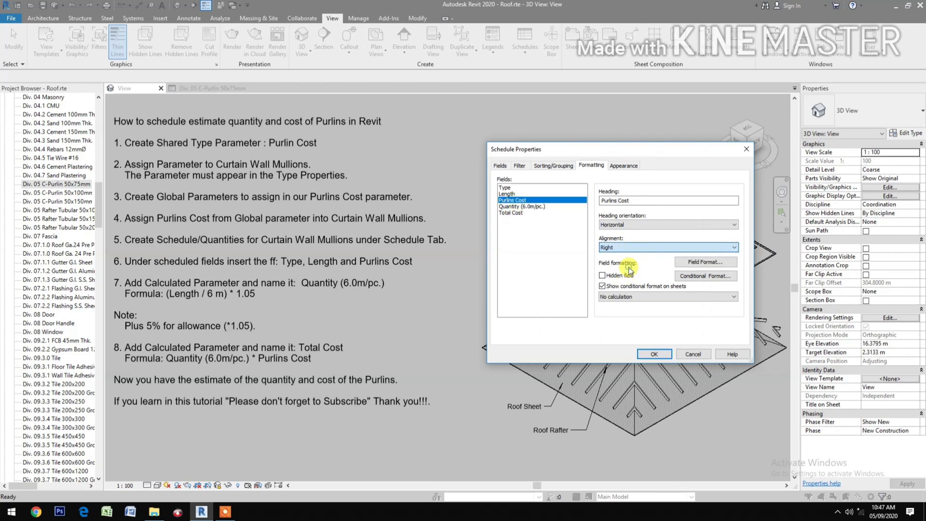
pyautogui.click(696, 262)
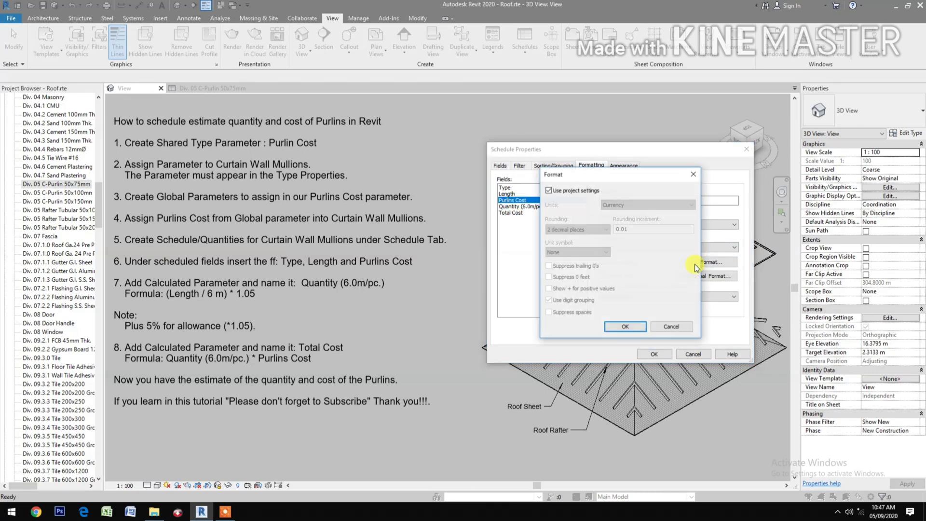
pyautogui.click(615, 329)
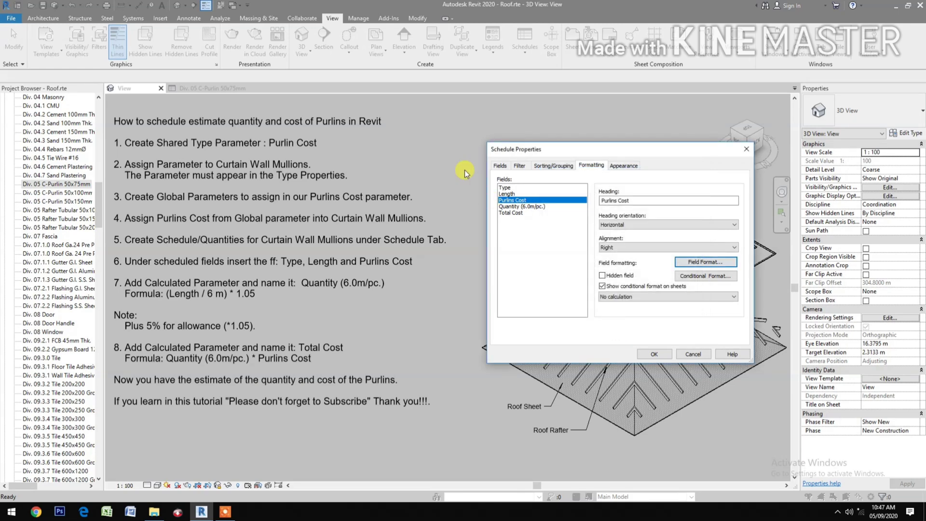
pyautogui.click(519, 194)
pyautogui.click(623, 247)
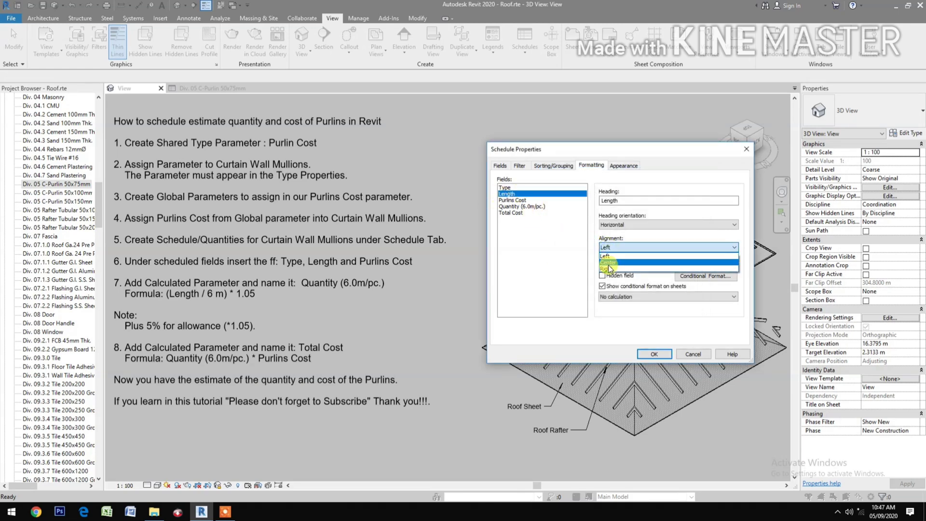
pyautogui.click(609, 268)
pyautogui.click(703, 263)
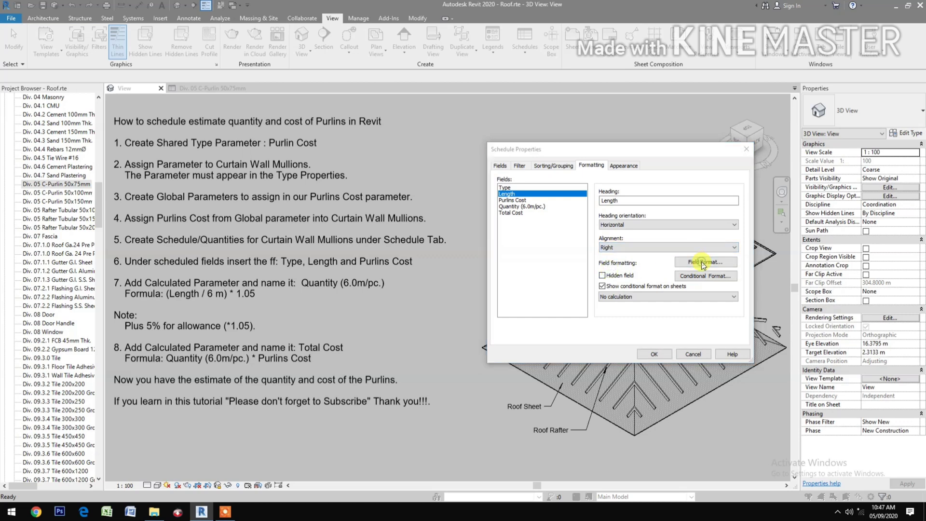
pyautogui.click(548, 190)
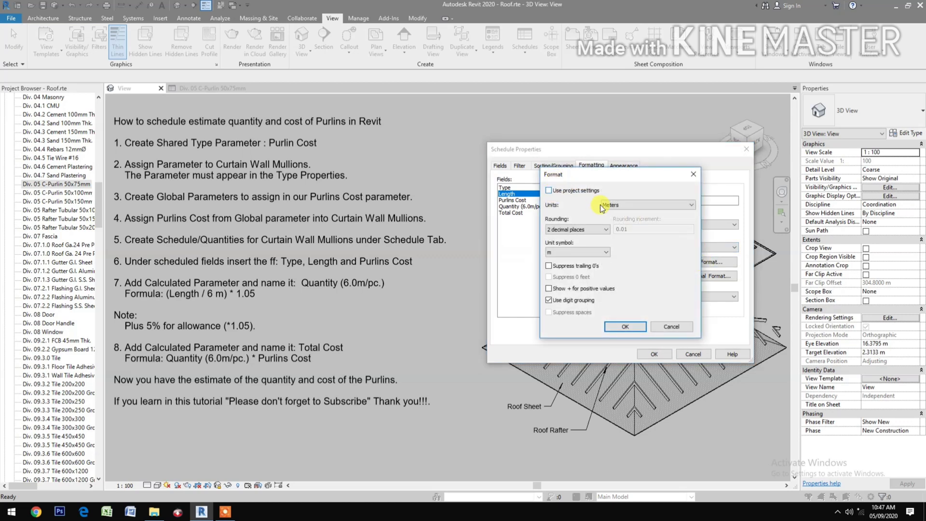
pyautogui.click(567, 191)
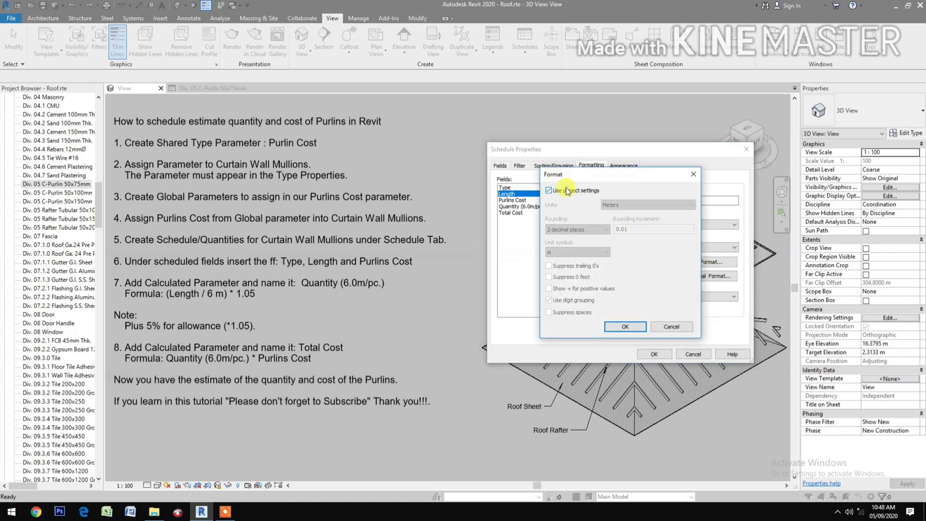
pyautogui.click(622, 327)
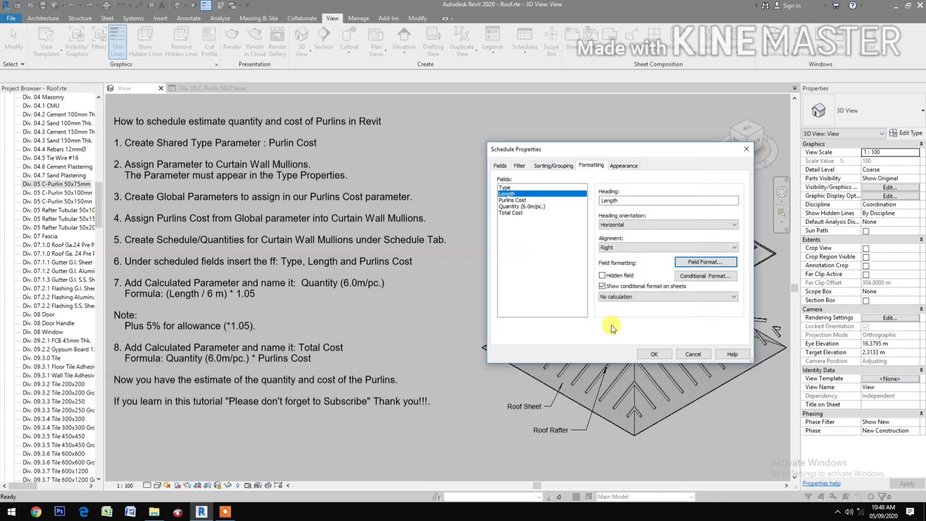
# Step: Reorder the schedule fields to Type, Length, Quantity, Purlins Cost, Total Cost, moving Quantity above Purlins Cost
pyautogui.click(554, 167)
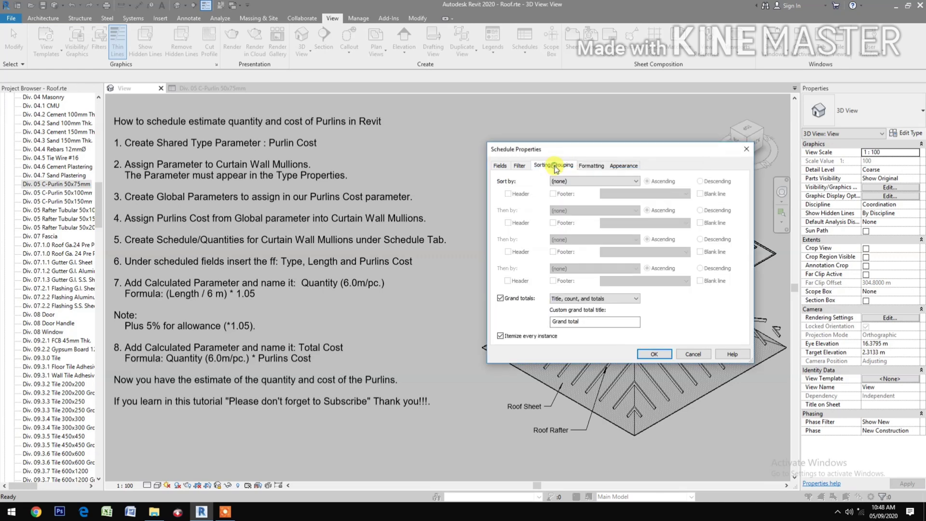
pyautogui.click(592, 166)
pyautogui.click(502, 167)
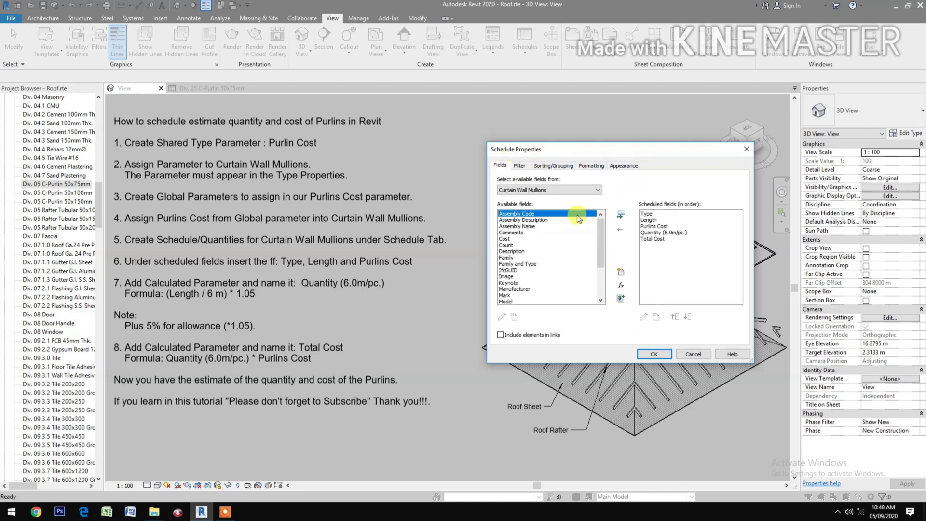
pyautogui.click(647, 239)
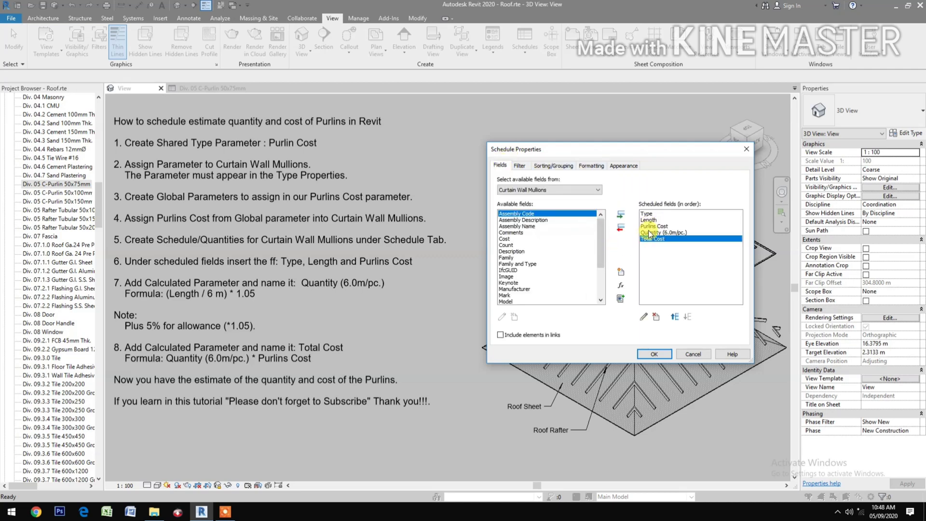
pyautogui.click(651, 232)
pyautogui.click(677, 317)
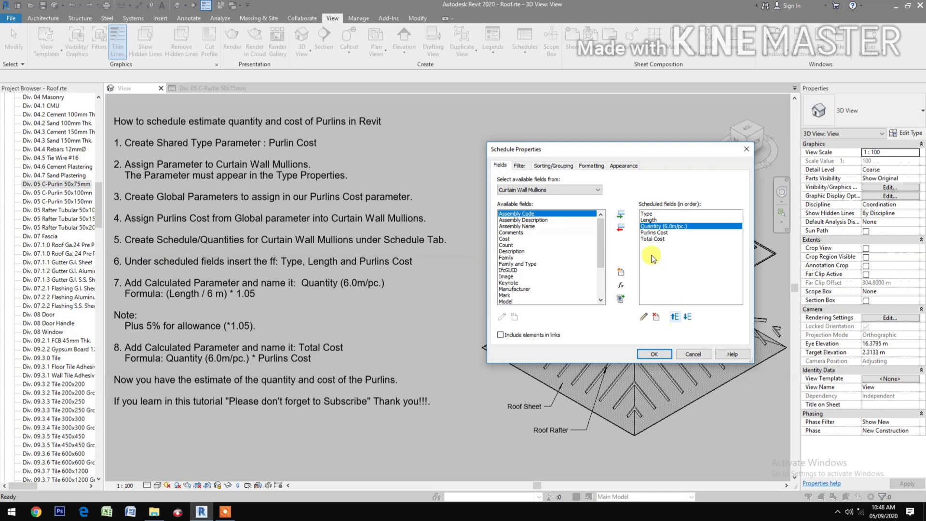
pyautogui.click(672, 227)
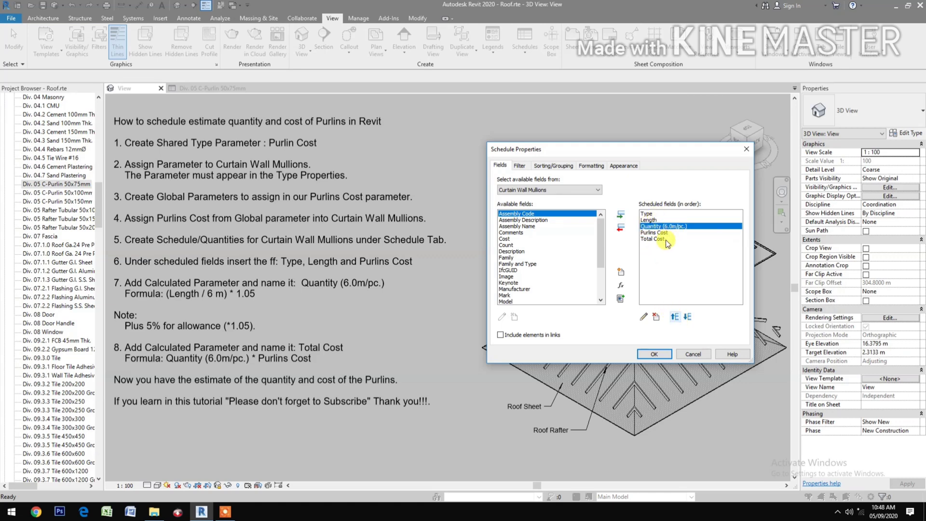
# Step: Turn off the blank row before data in the schedule appearance and confirm the settings
pyautogui.click(591, 165)
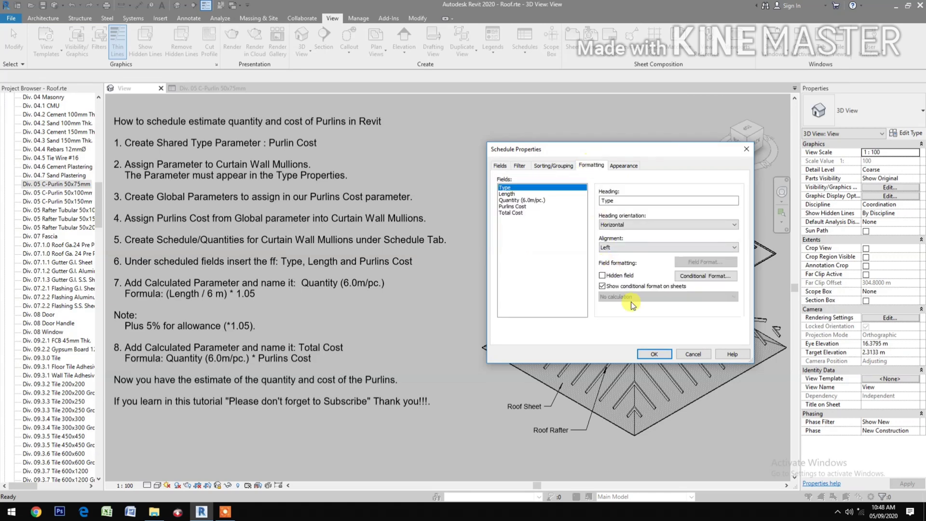
pyautogui.click(621, 167)
pyautogui.click(636, 237)
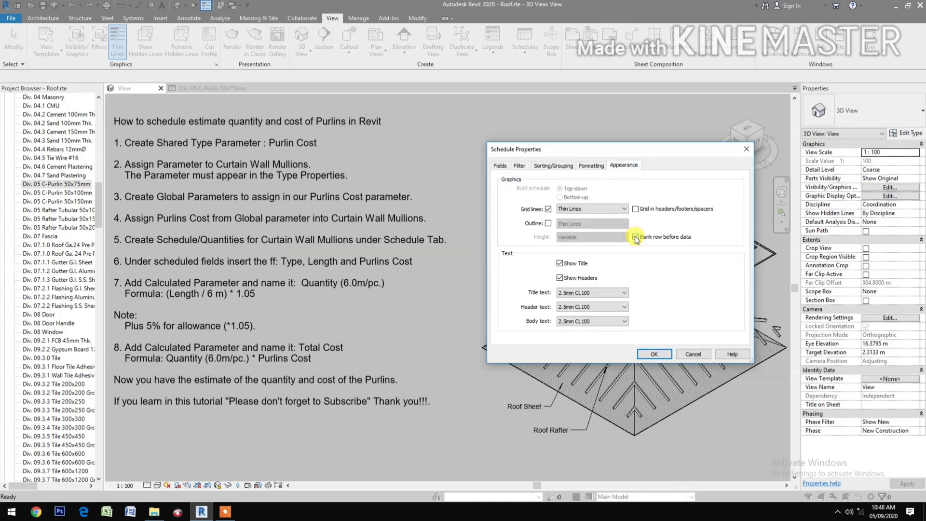
pyautogui.click(652, 354)
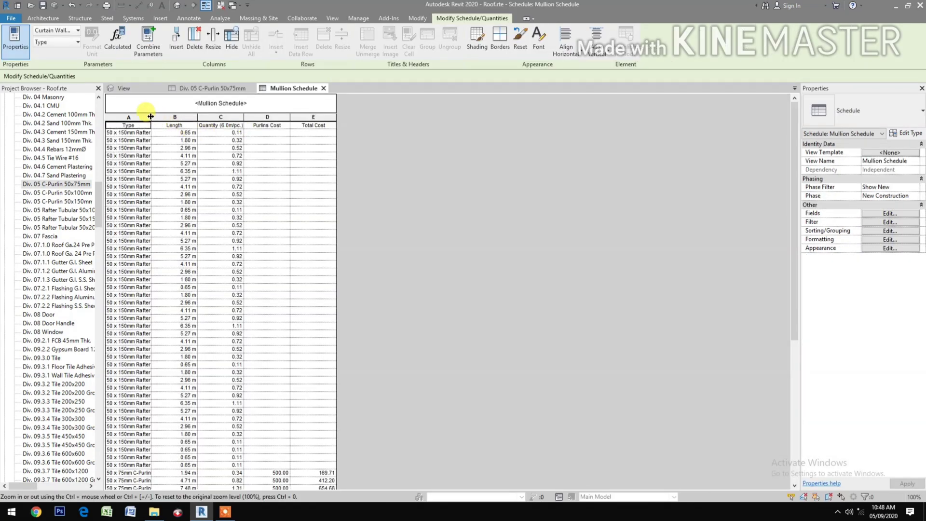
# Step: Widen the Type and Purlins Cost columns, check the 15,130.21 grand total, then return to the 3D view
pyautogui.moveTo(151, 118); pyautogui.dragTo(189, 120)
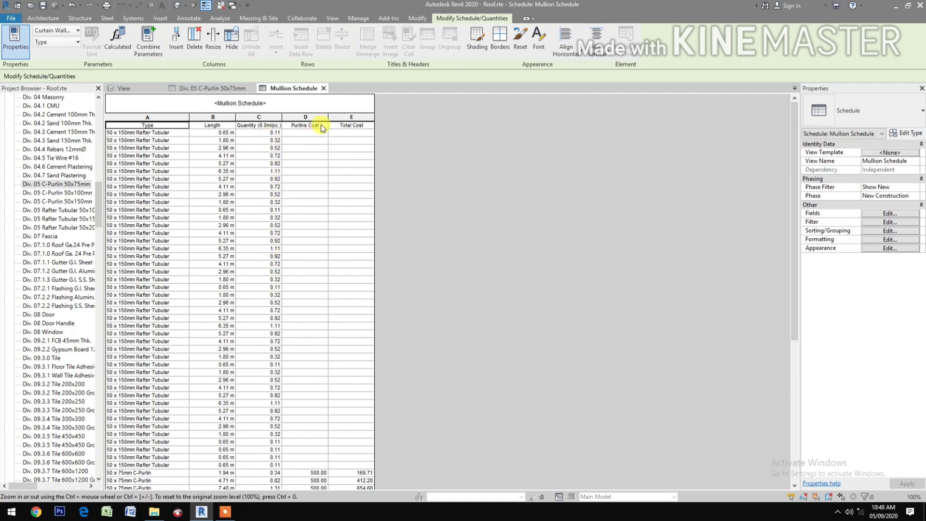
pyautogui.moveTo(328, 118); pyautogui.dragTo(334, 118)
pyautogui.scroll(-3, 335, 162)
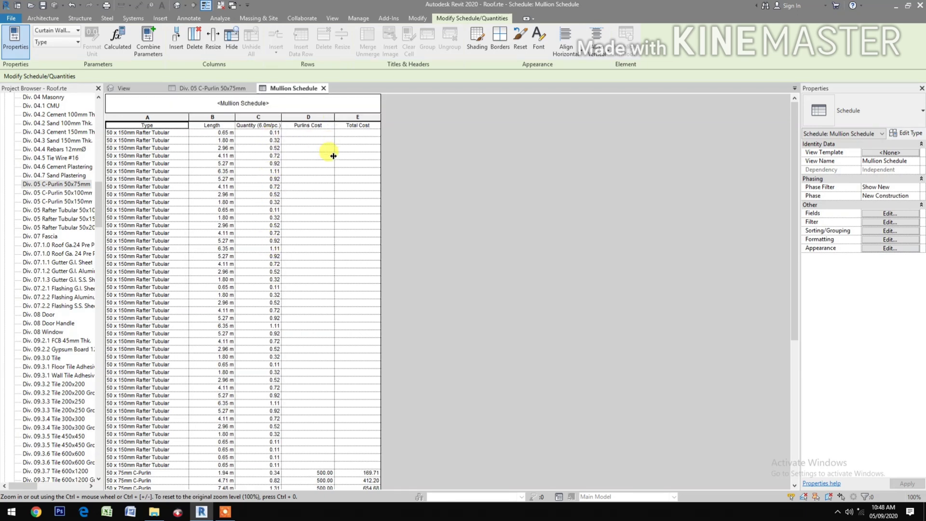
pyautogui.scroll(-9, 335, 162)
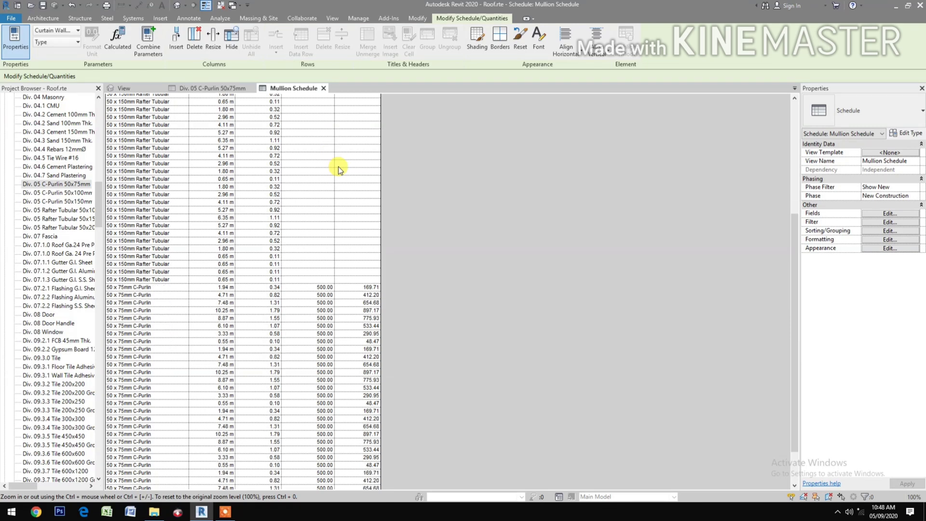
pyautogui.scroll(-2, 337, 166)
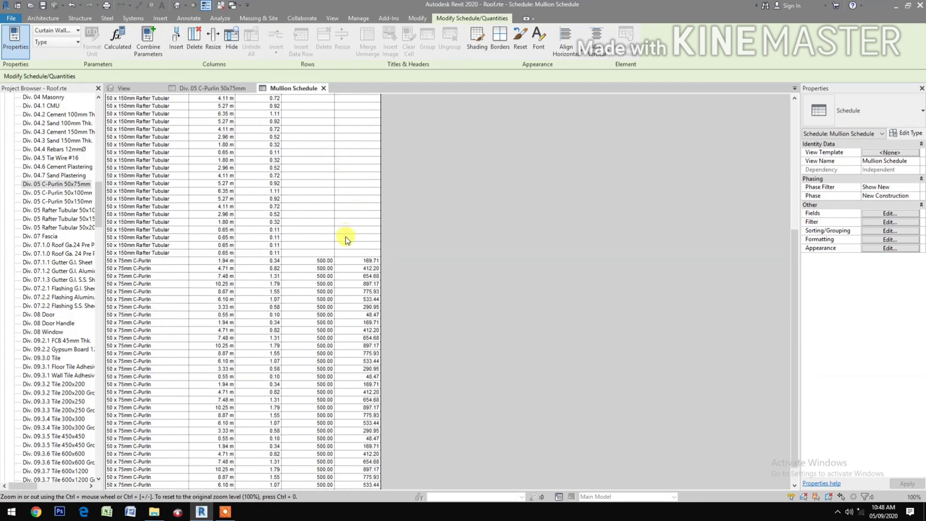
pyautogui.scroll(2, 325, 192)
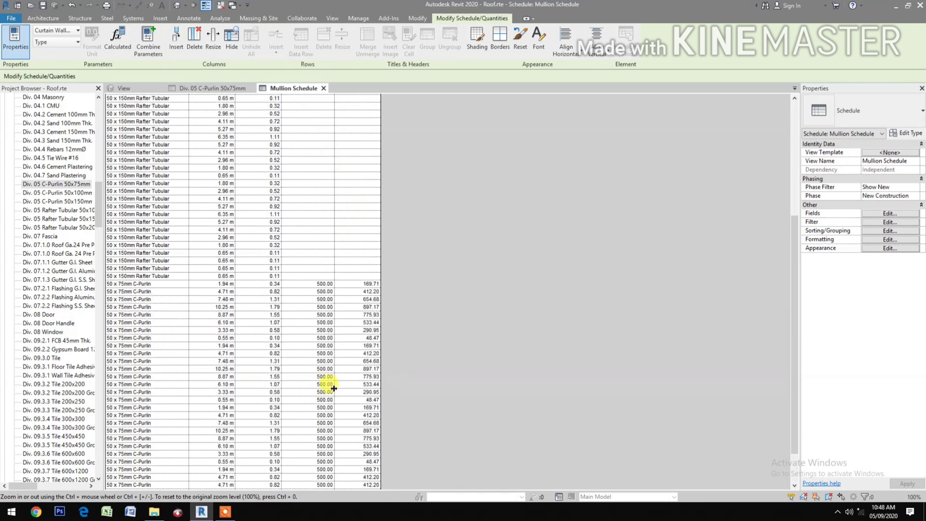
pyautogui.scroll(-3, 334, 389)
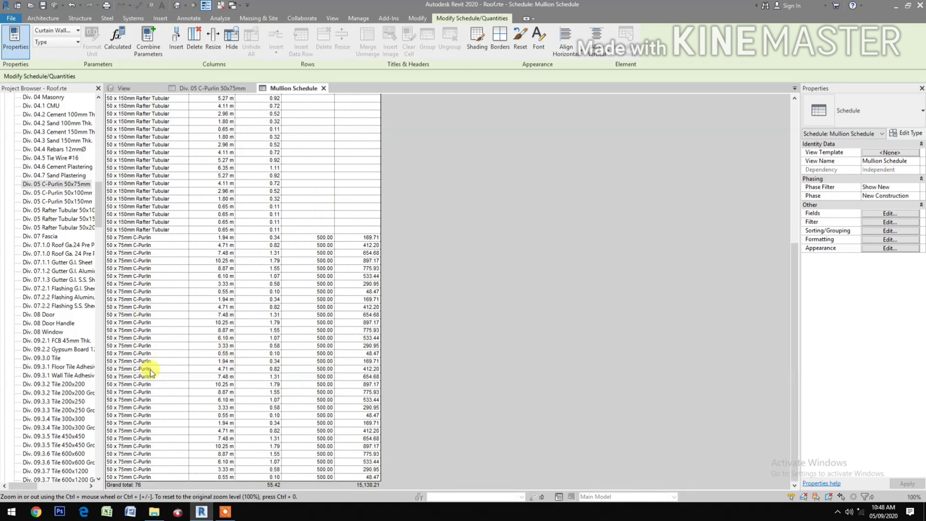
pyautogui.scroll(10, 289, 213)
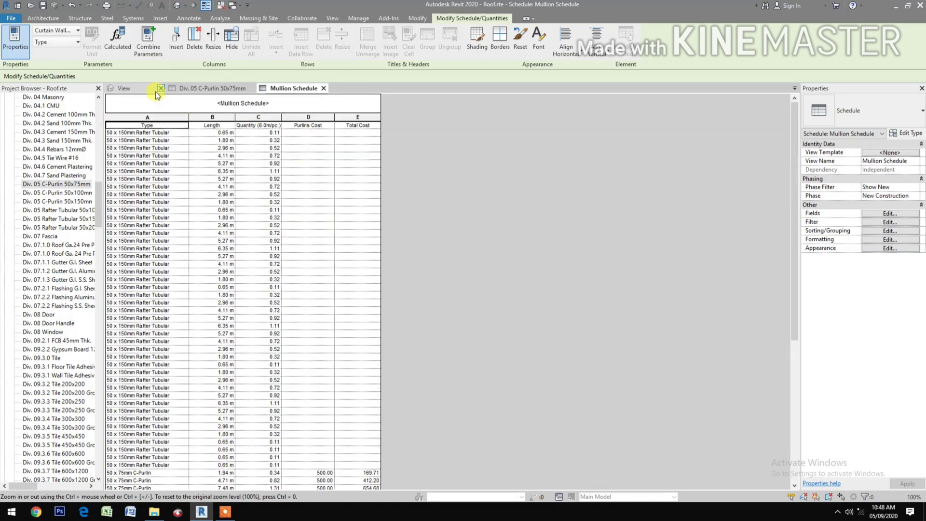
pyautogui.click(154, 91)
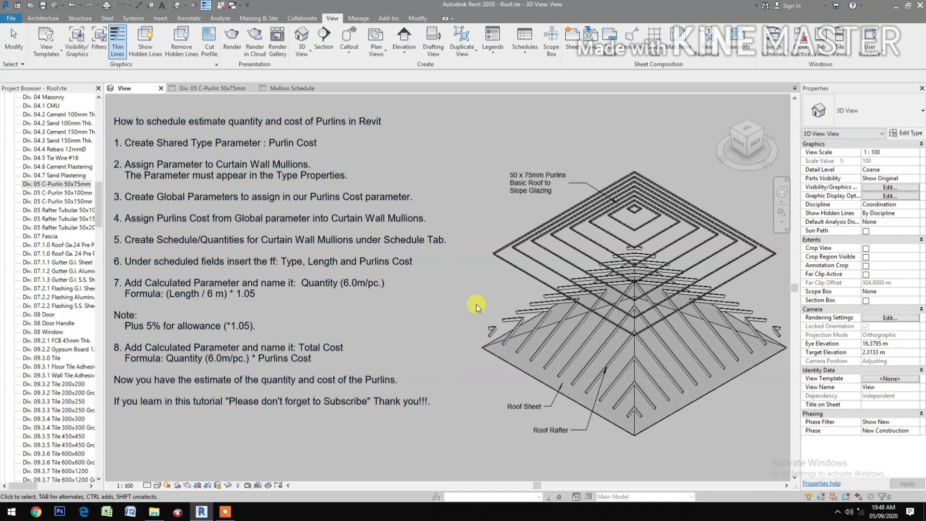
# Step: Change the lower sloped-glazing roof's type to Basic Roof: Generic 100mm, removing its tubular rafters
pyautogui.click(495, 326)
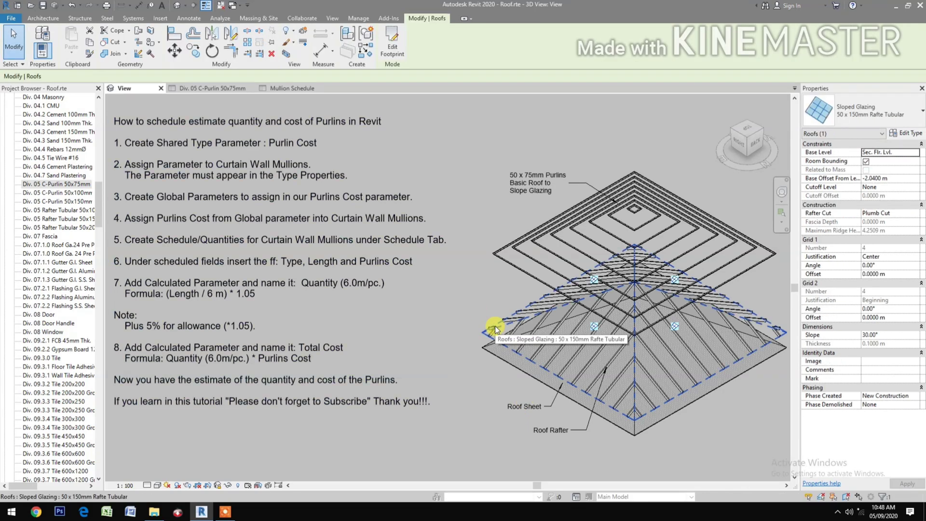
pyautogui.click(862, 110)
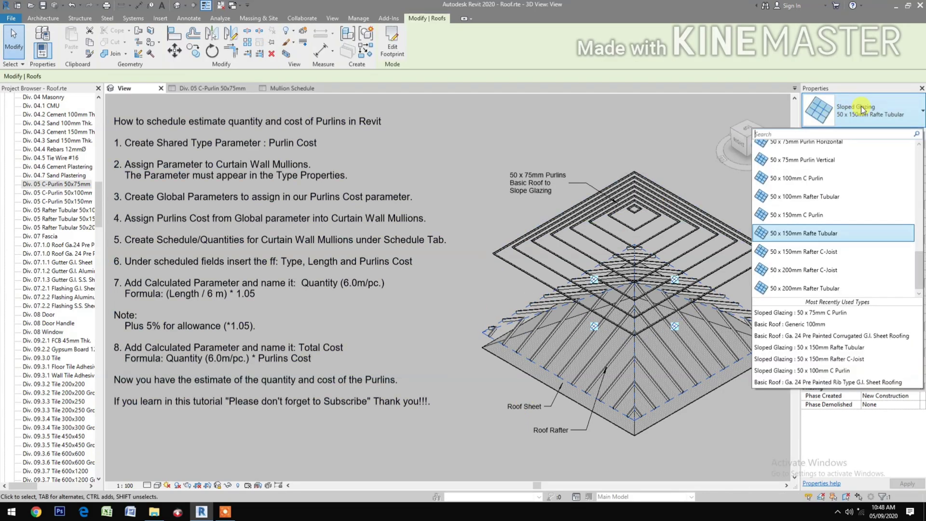
pyautogui.scroll(3, 832, 160)
pyautogui.scroll(3, 820, 179)
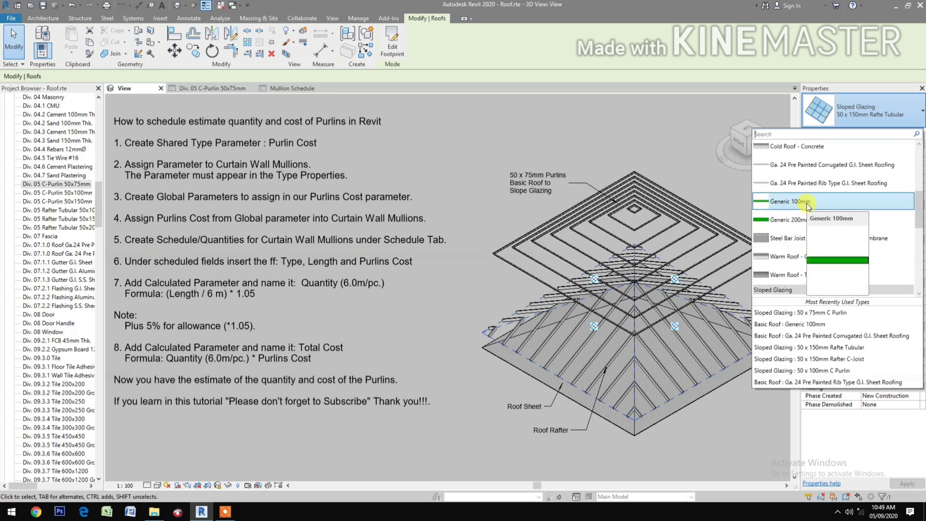
pyautogui.click(809, 202)
pyautogui.click(465, 400)
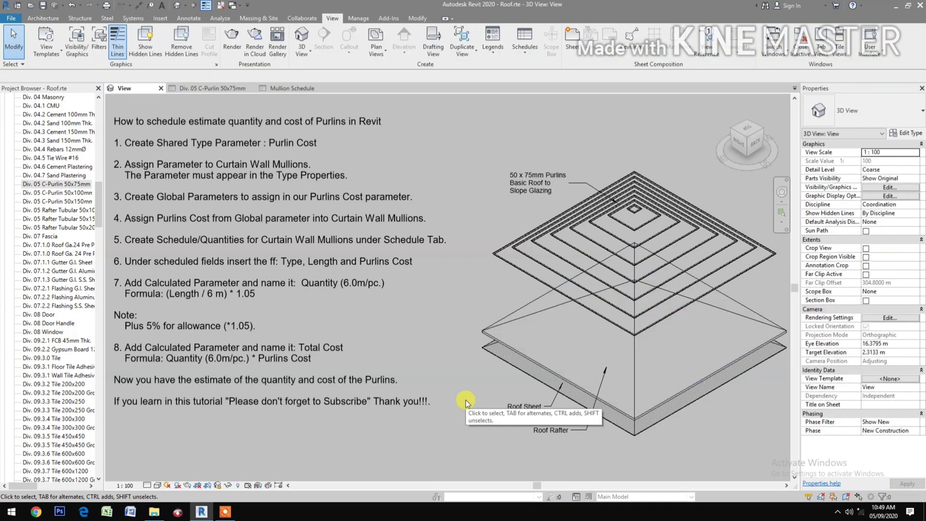
pyautogui.click(507, 325)
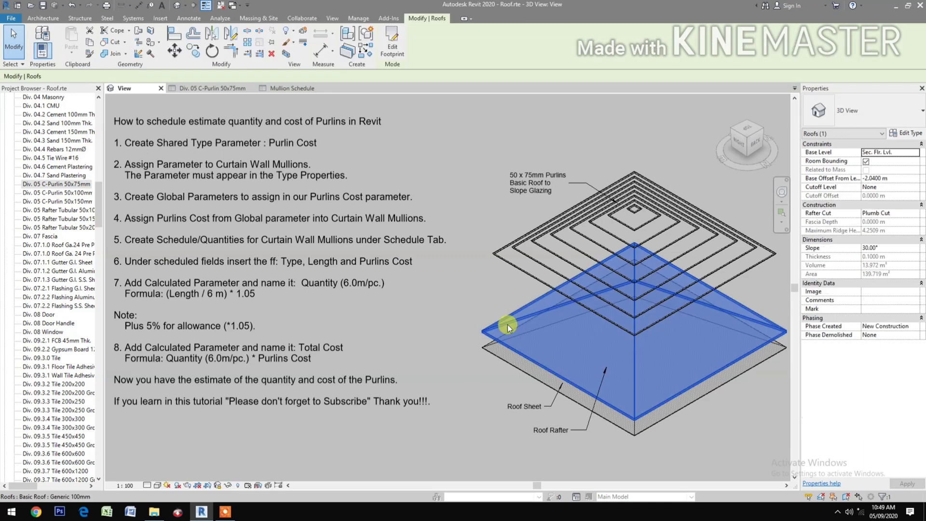
pyautogui.click(471, 313)
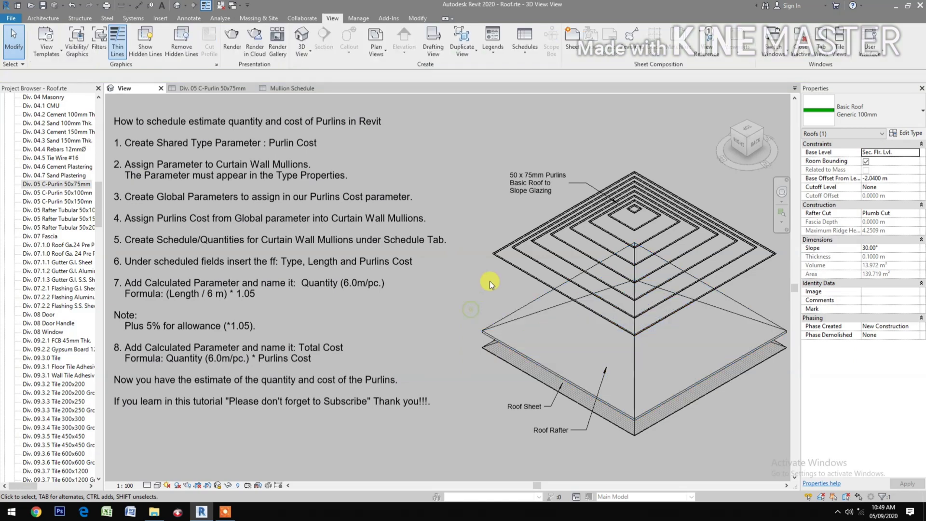
# Step: In the Mullion Schedule, widen Total Cost and have the Length column calculate totals, showing 172.92 m
pyautogui.click(283, 90)
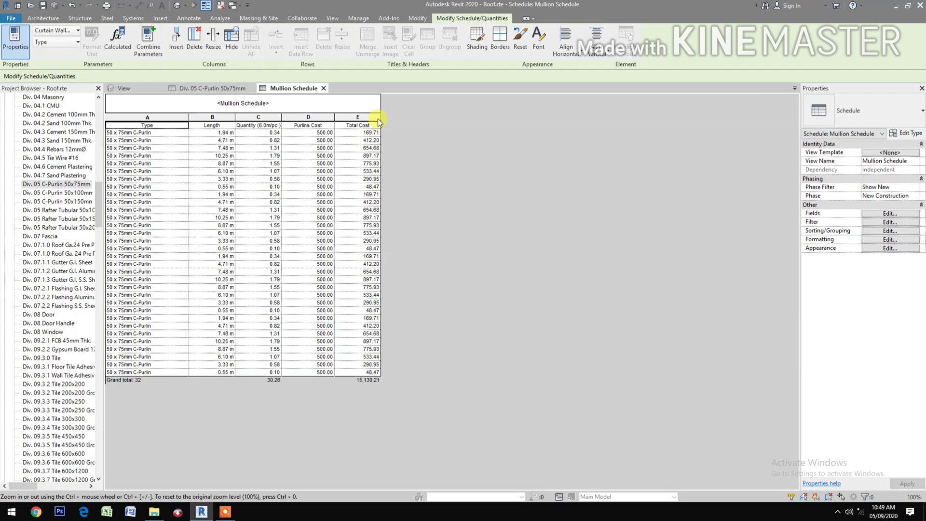
pyautogui.moveTo(379, 121); pyautogui.dragTo(399, 120)
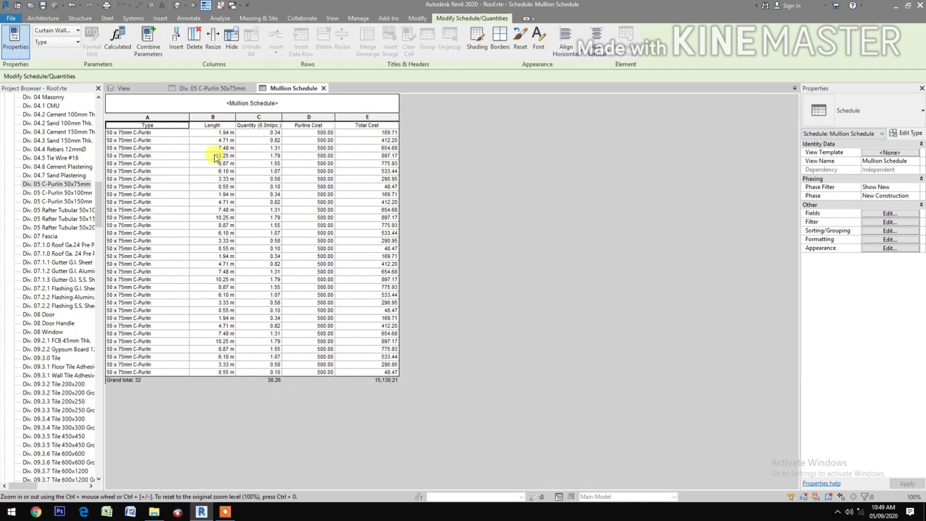
pyautogui.click(872, 216)
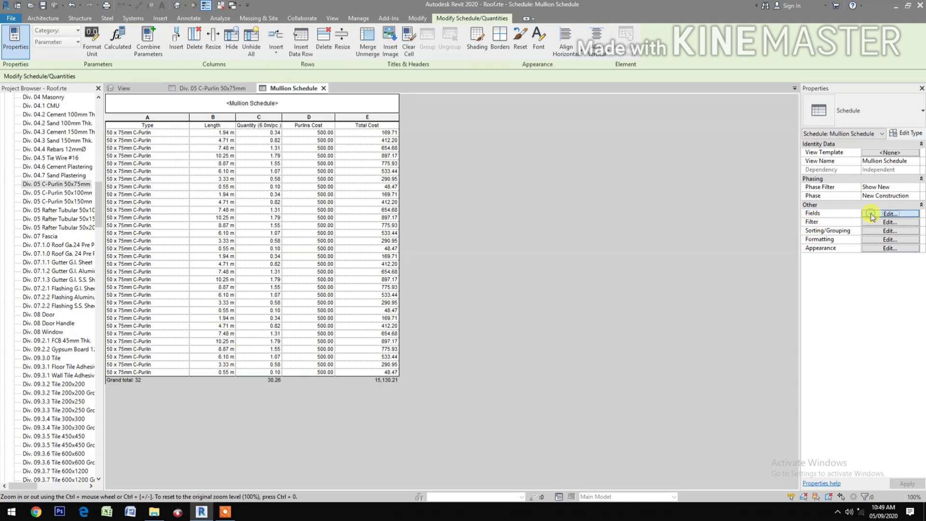
pyautogui.click(661, 220)
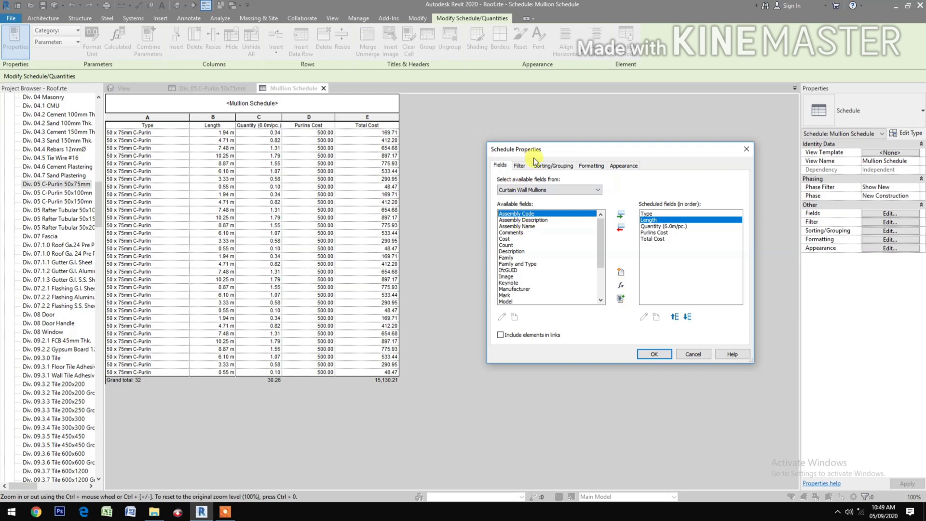
pyautogui.click(603, 166)
pyautogui.click(508, 194)
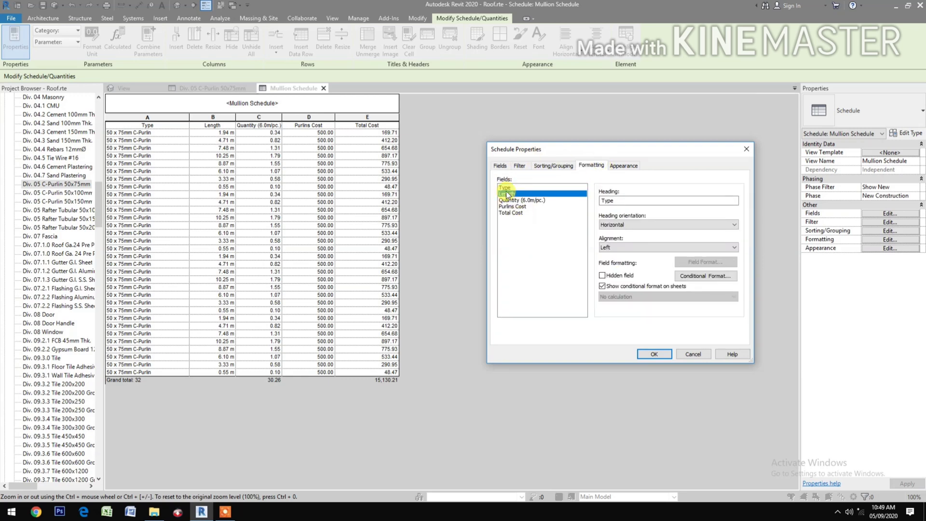
pyautogui.click(671, 297)
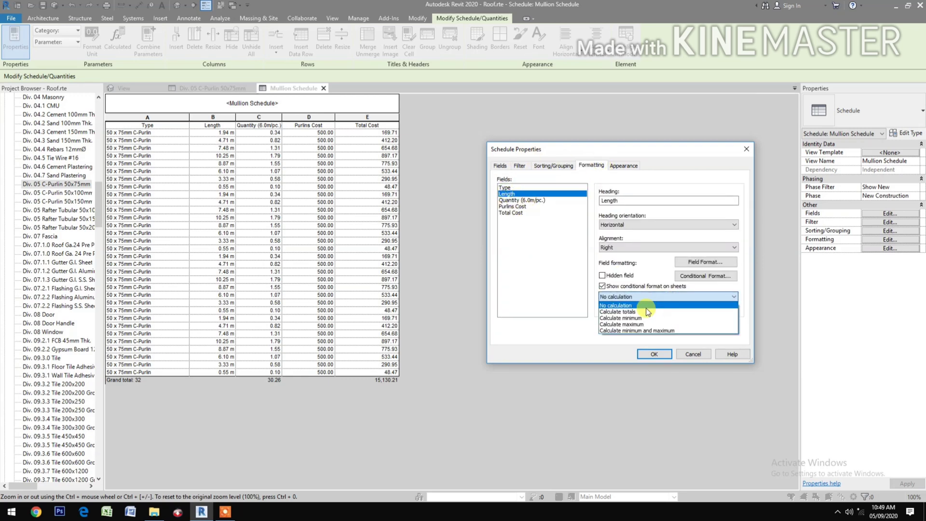
pyautogui.click(649, 311)
pyautogui.click(655, 354)
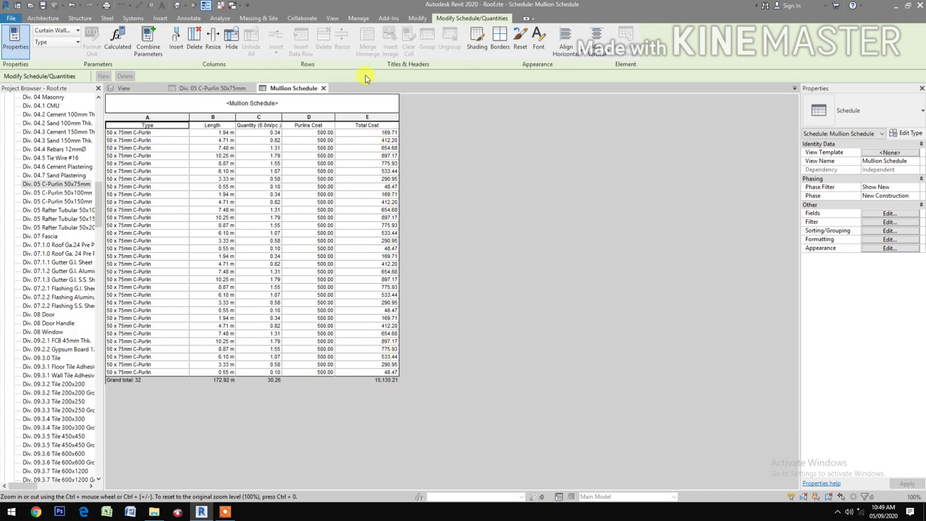
# Step: Set the Purlins Cost global parameter to 520.00 and apply it, raising the grand total to 15,735.42
pyautogui.click(358, 18)
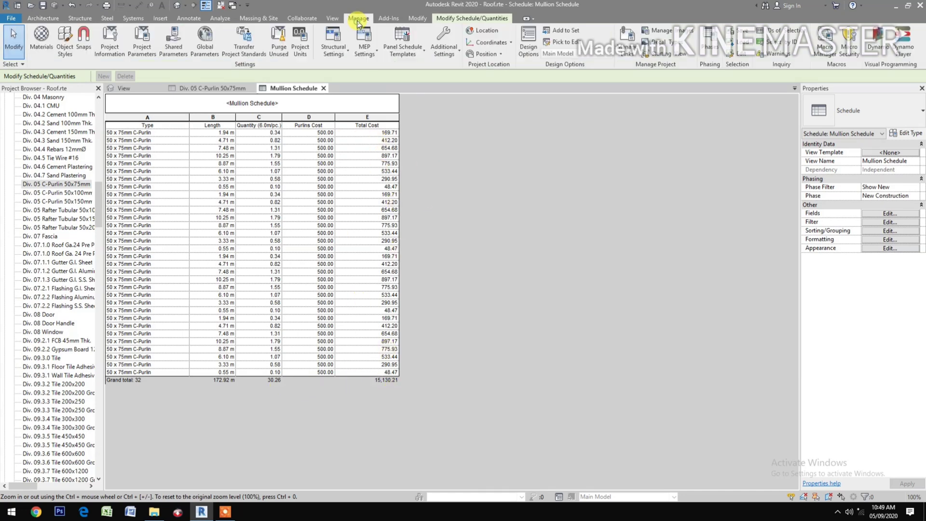
pyautogui.click(212, 48)
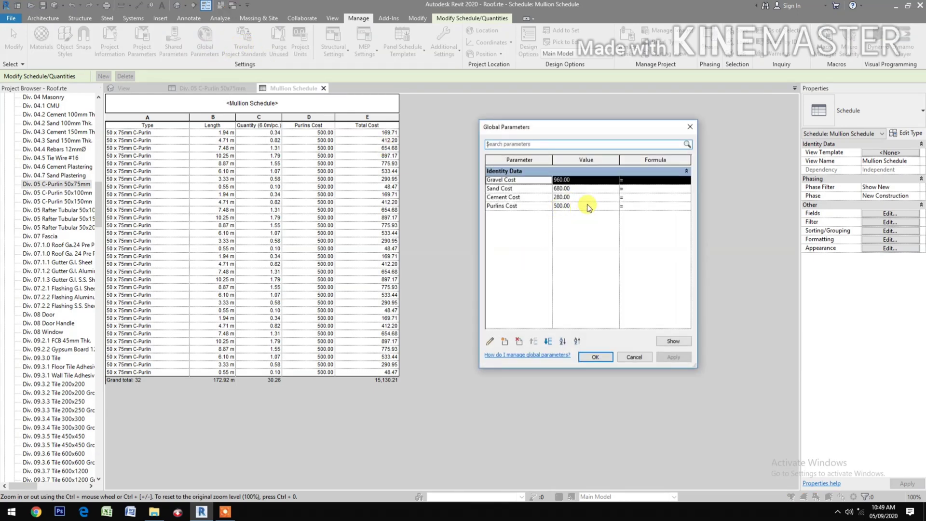
pyautogui.click(587, 205)
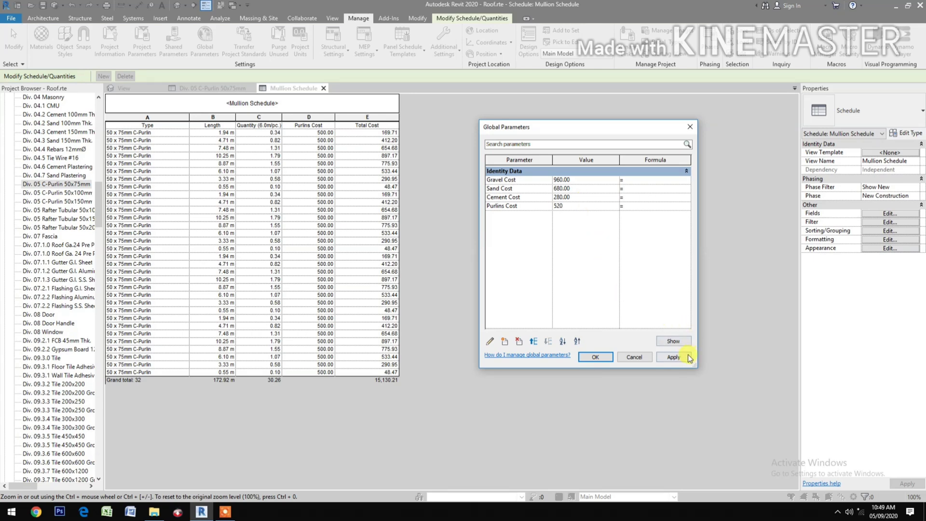
pyautogui.click(687, 357)
pyautogui.click(607, 357)
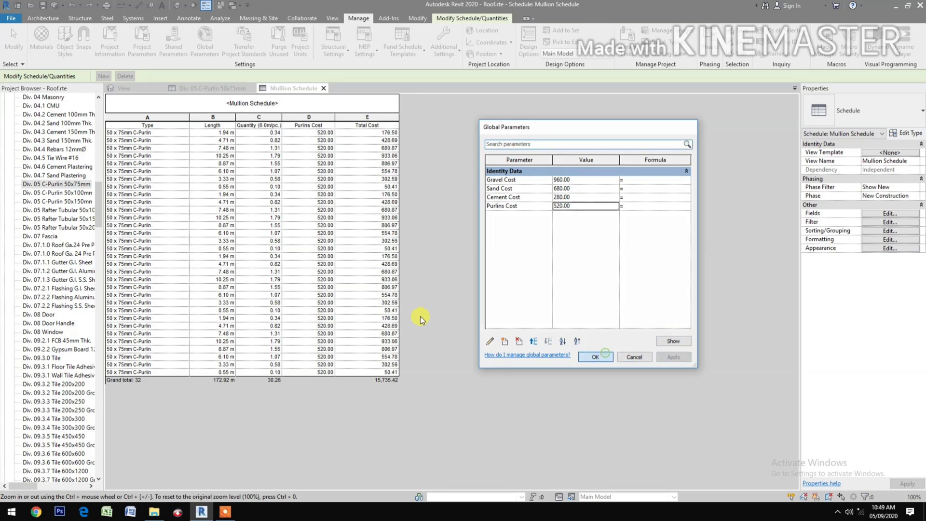